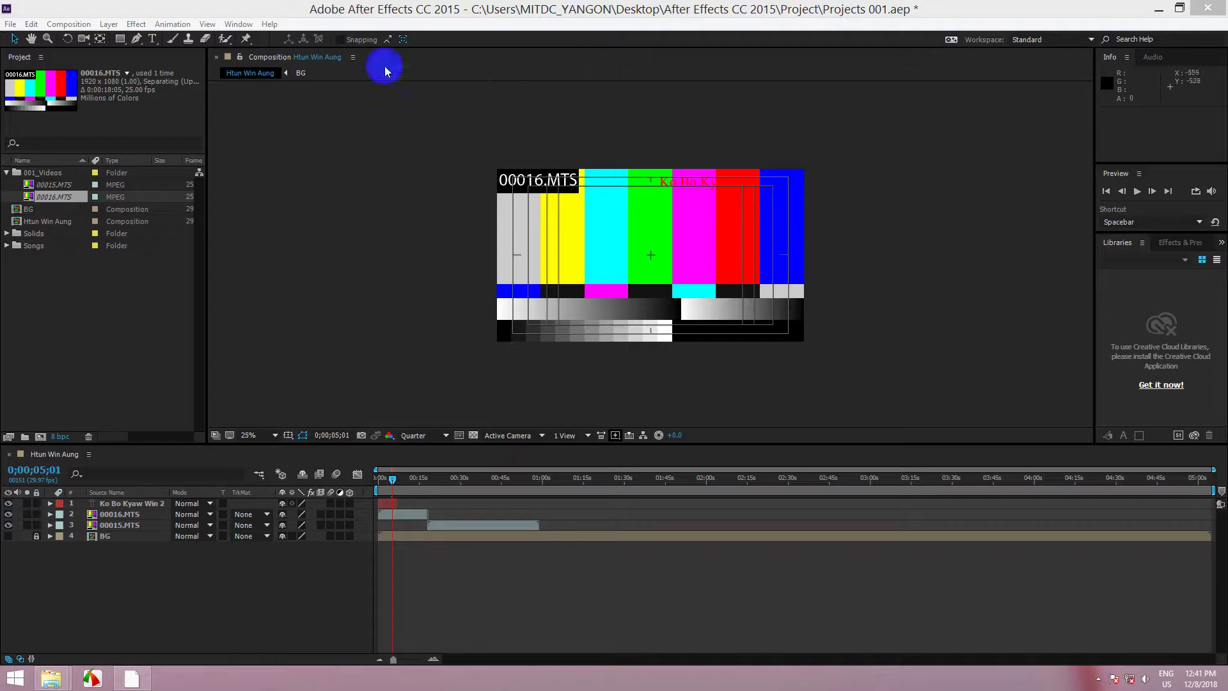
- Close After Effects, then reopen Projects 001.aep from the Project folder
click(1207, 7)
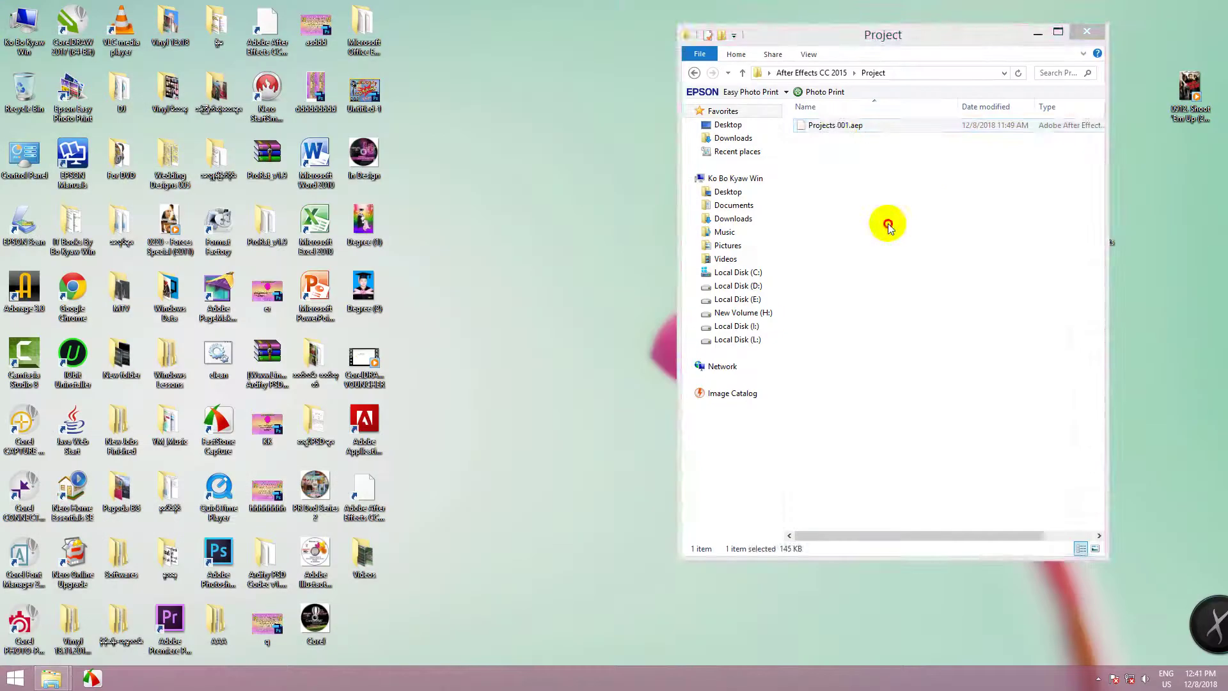
click(833, 126)
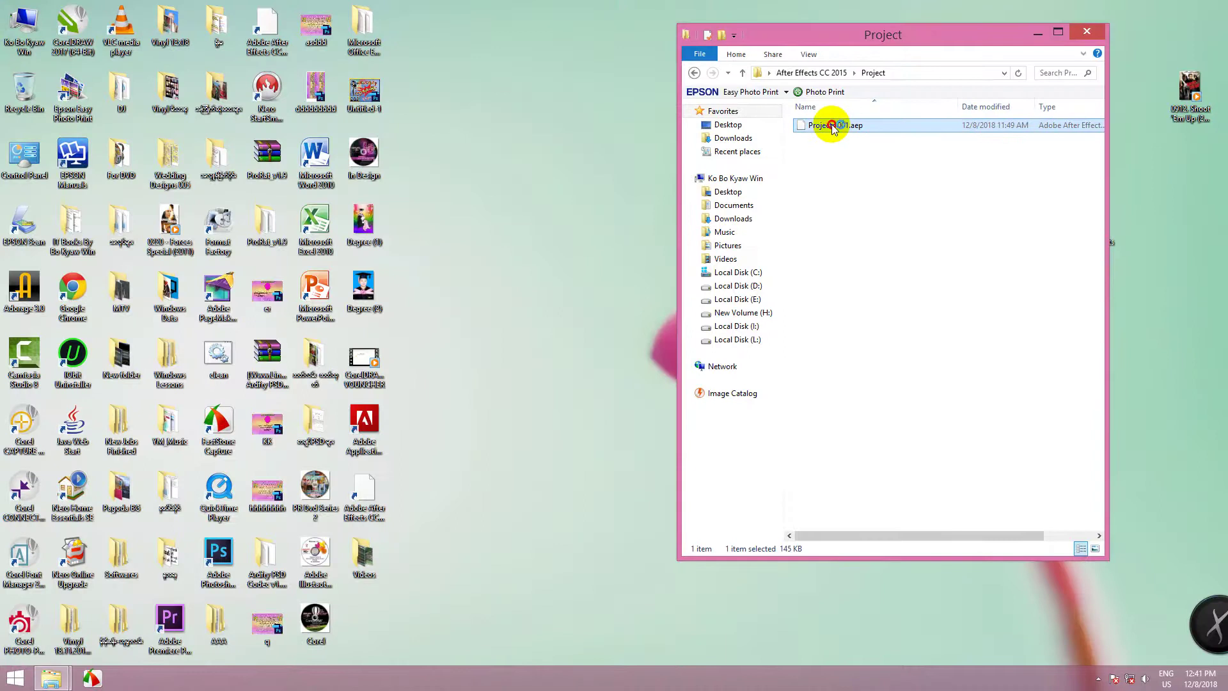
double_click(833, 126)
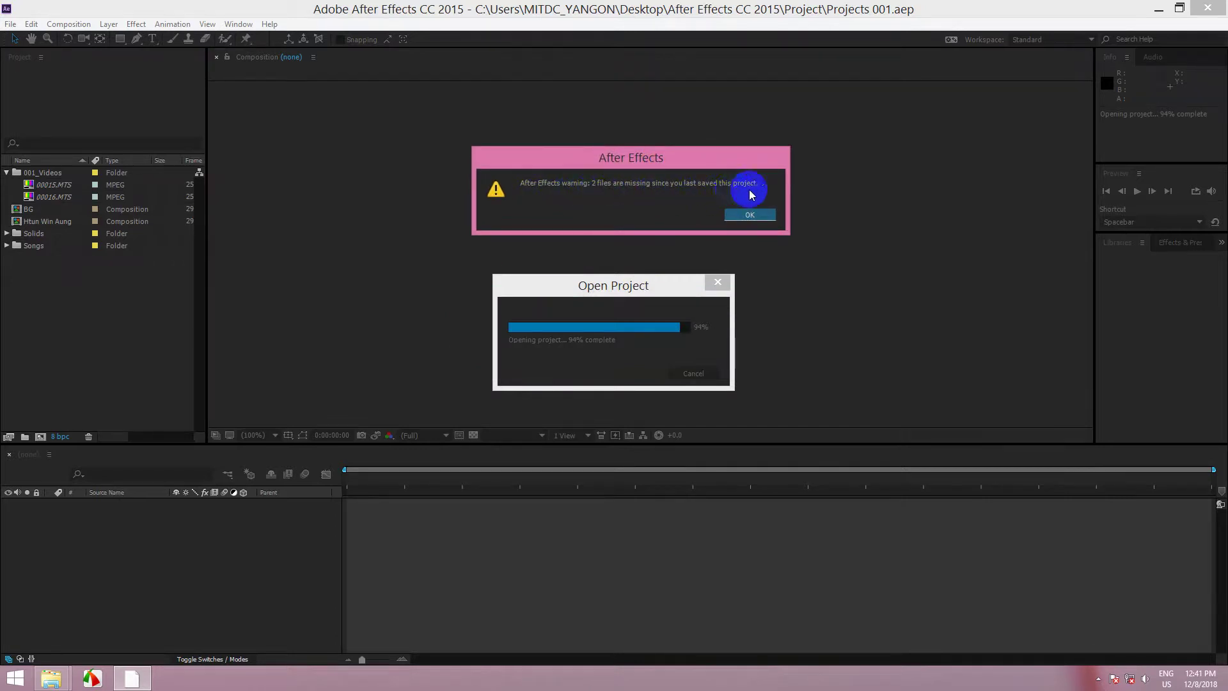
- Dismiss the two-missing-files warning to load colour-bar placeholders, then close After Effects
drag(674, 165, 821, 154)
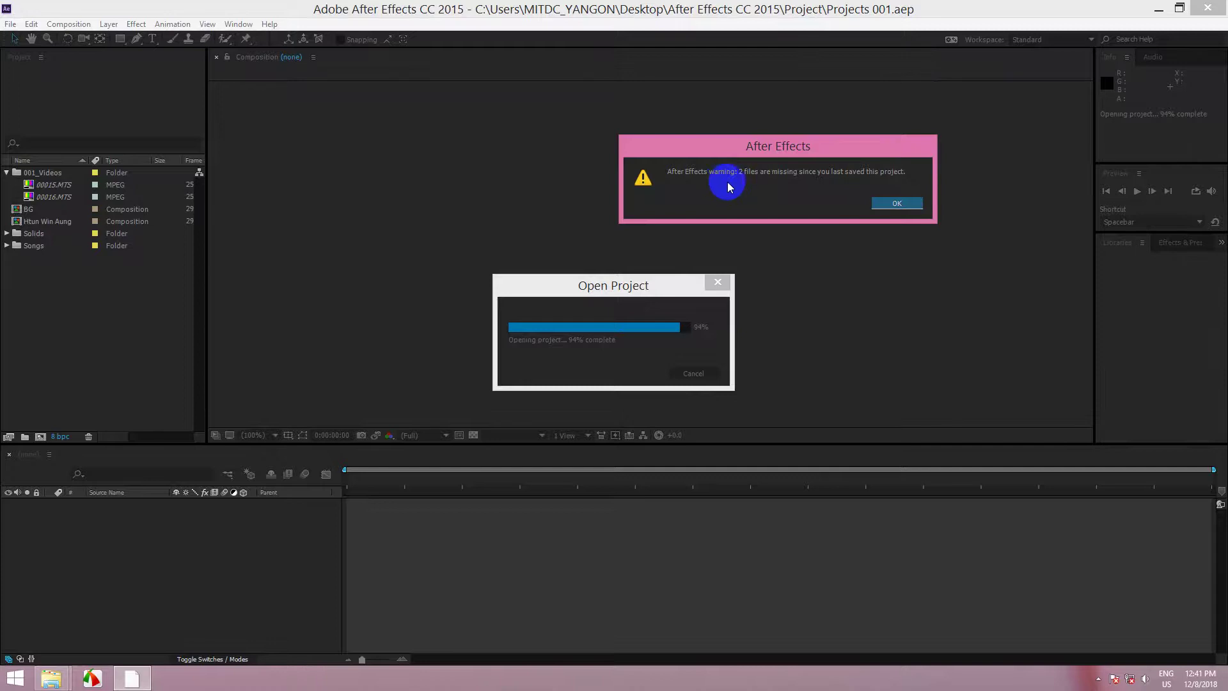
click(899, 205)
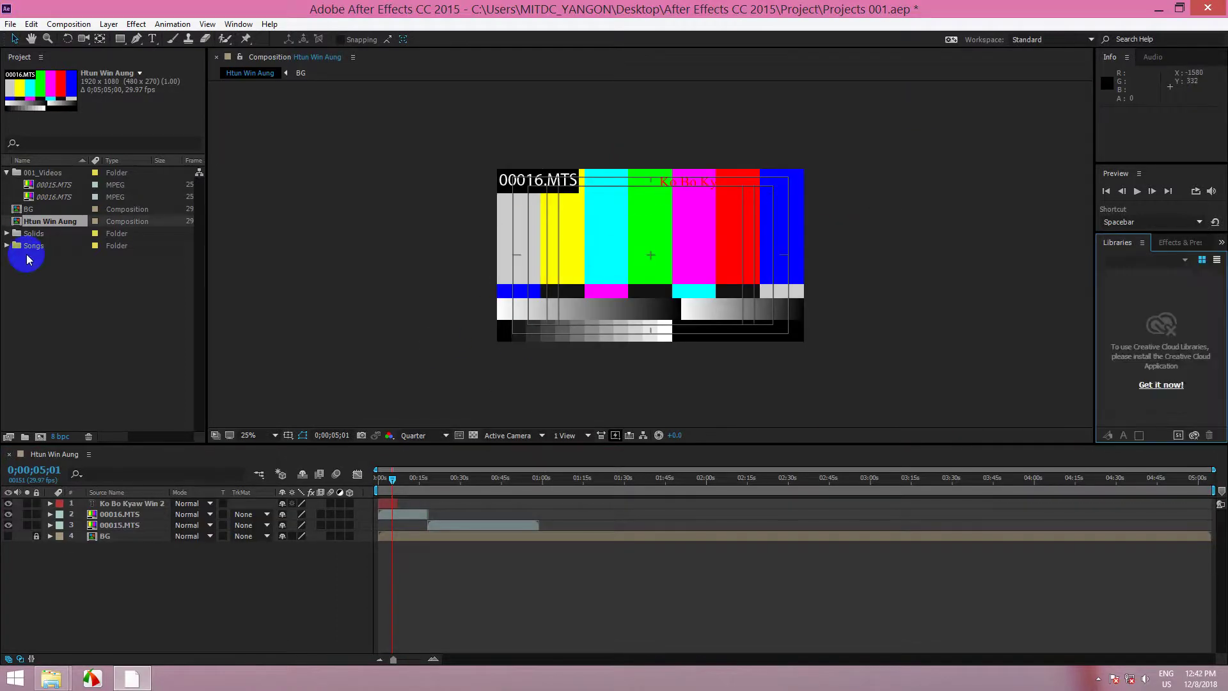
click(1206, 8)
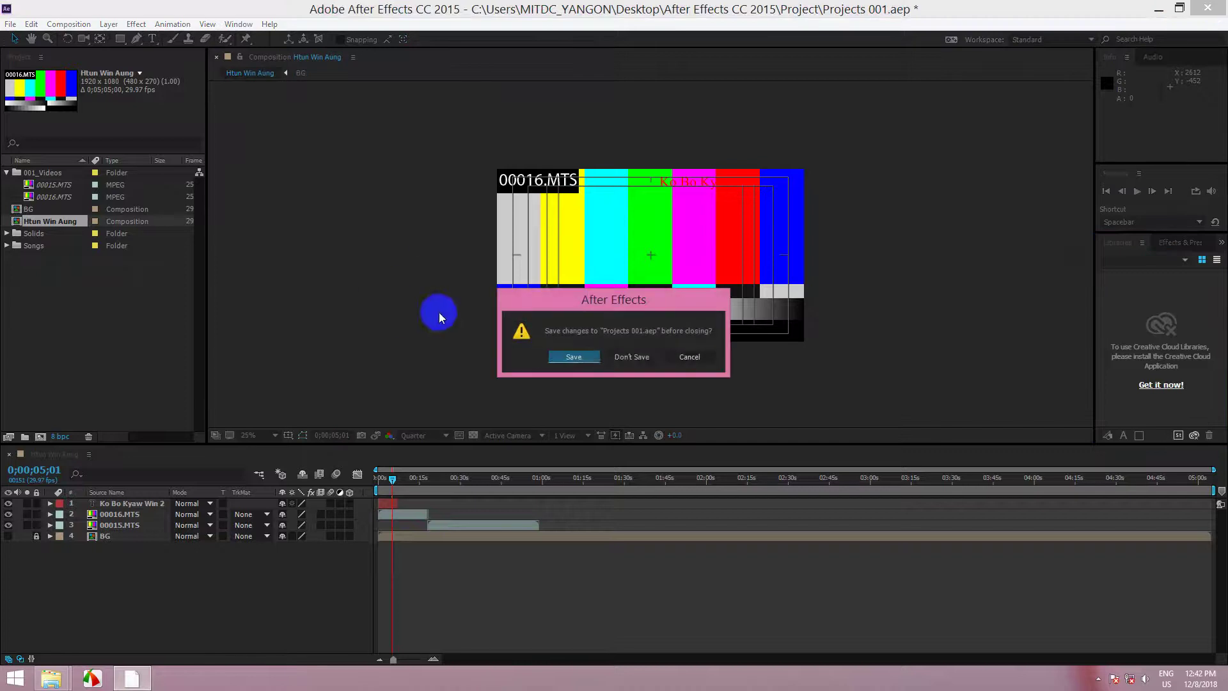
- Finish closing After Effects and refresh the desktop
click(643, 357)
right_click(487, 228)
click(496, 261)
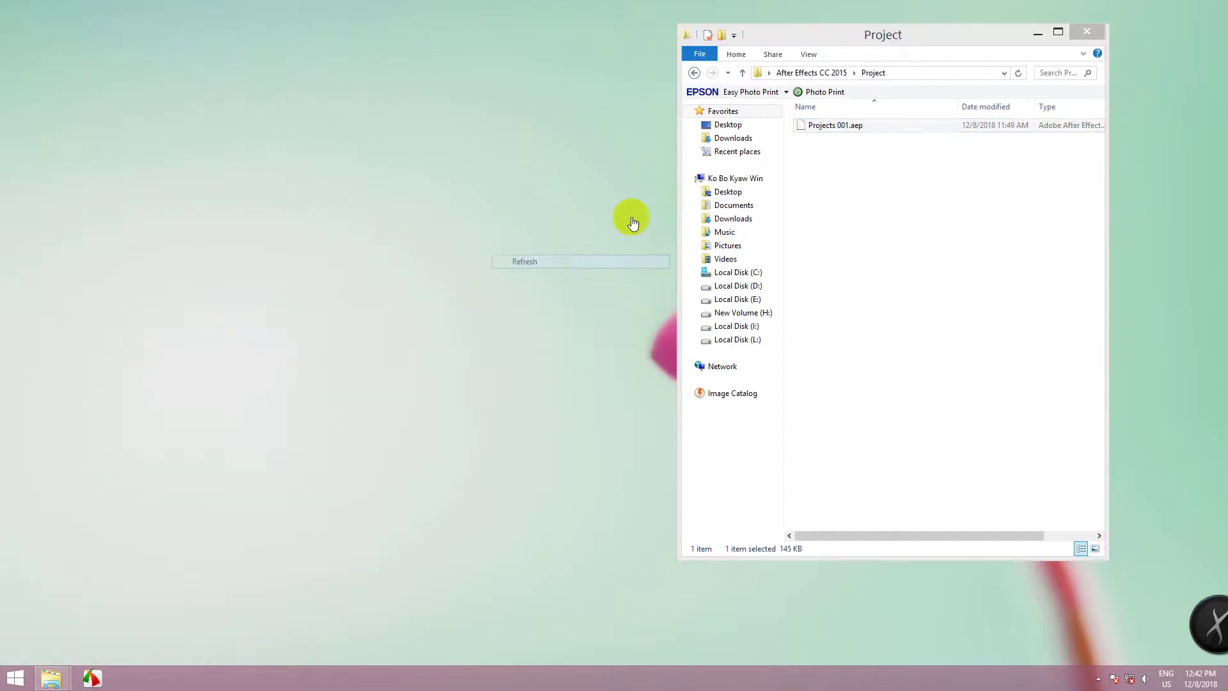
click(694, 73)
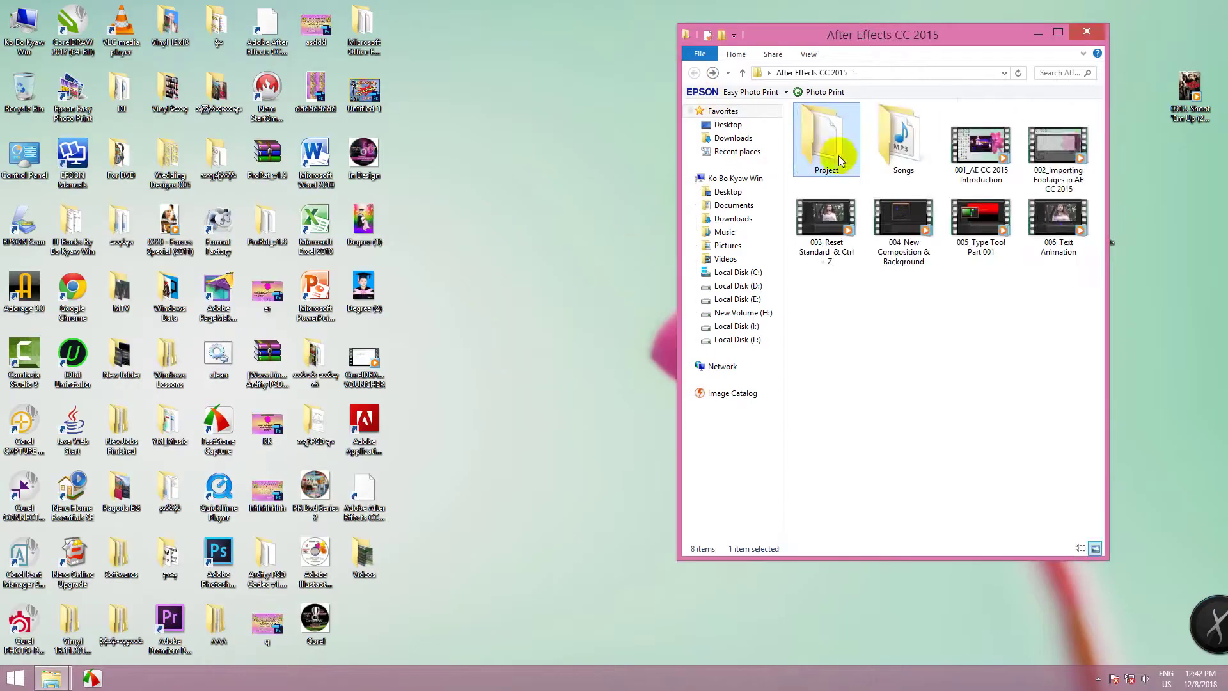
- Cut the desktop Videos folder and paste it into the After Effects CC 2015 folder
right_click(364, 561)
click(393, 471)
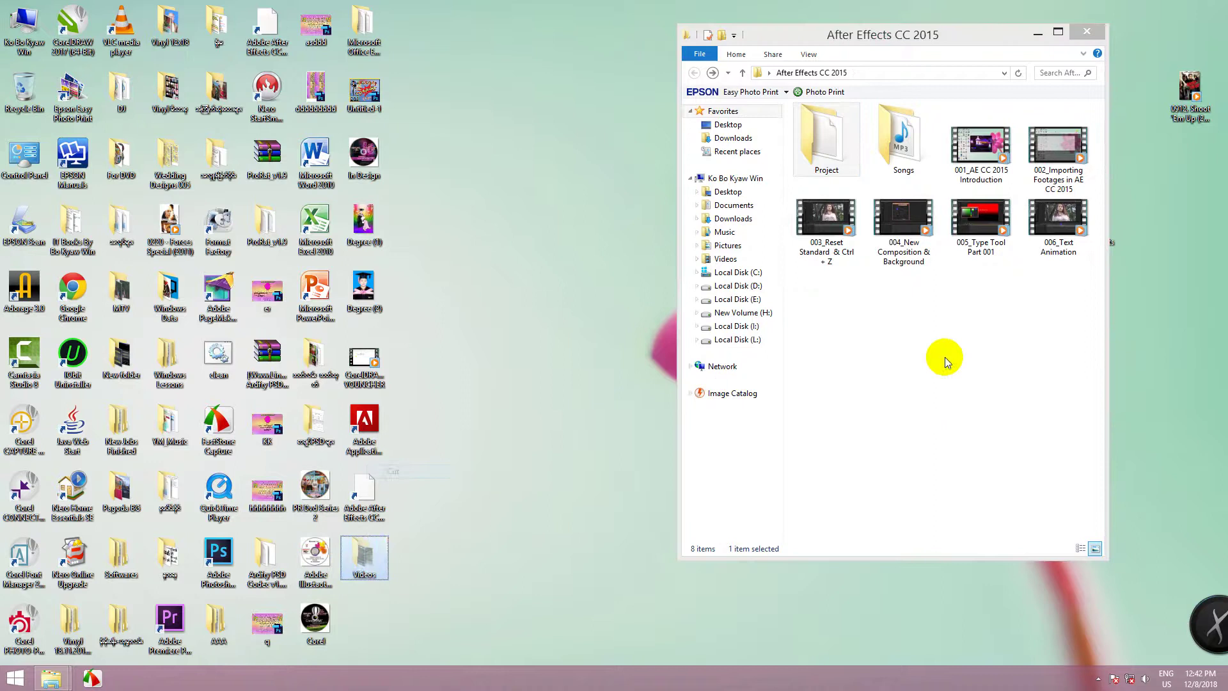
click(945, 360)
right_click(957, 423)
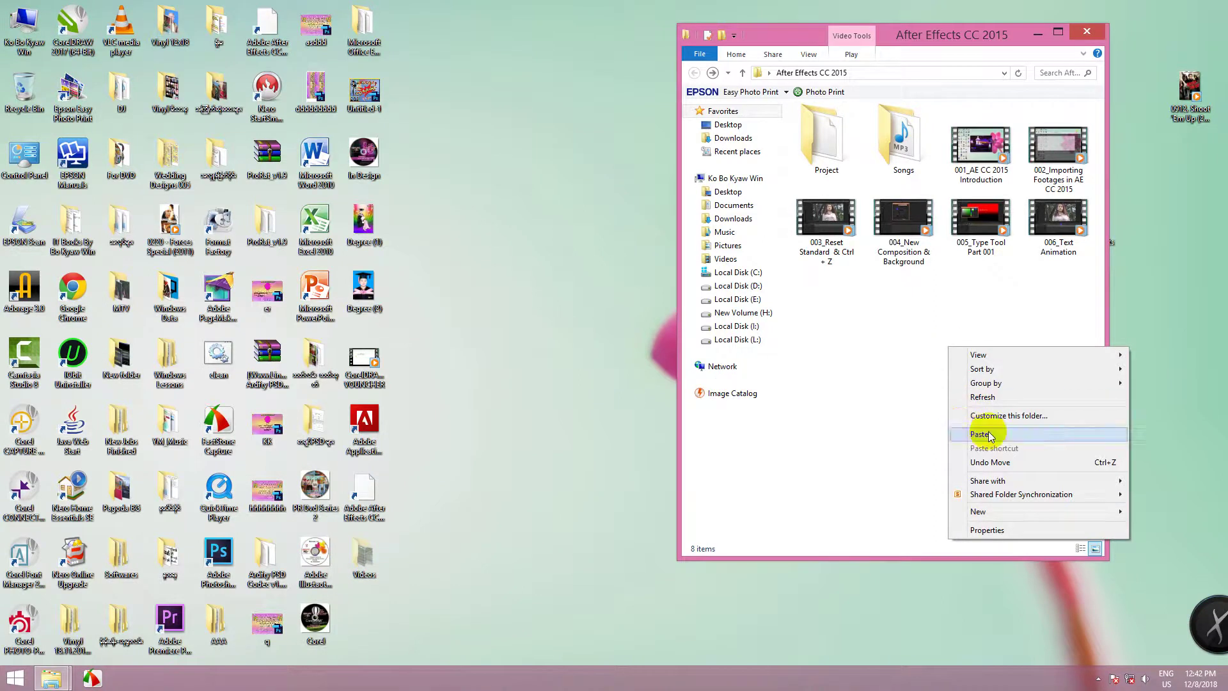
click(990, 434)
click(1086, 31)
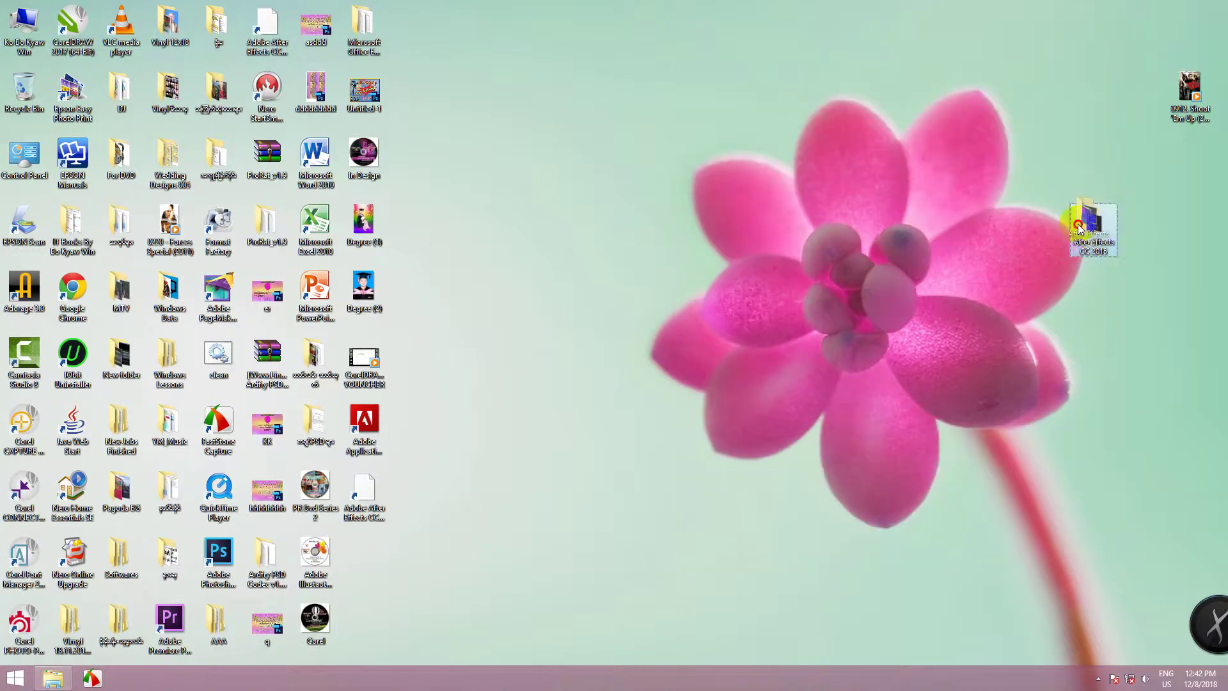
drag(1078, 227, 988, 29)
- Open the Project folder inside After Effects CC 2015 and select Projects 001.aep
double_click(996, 54)
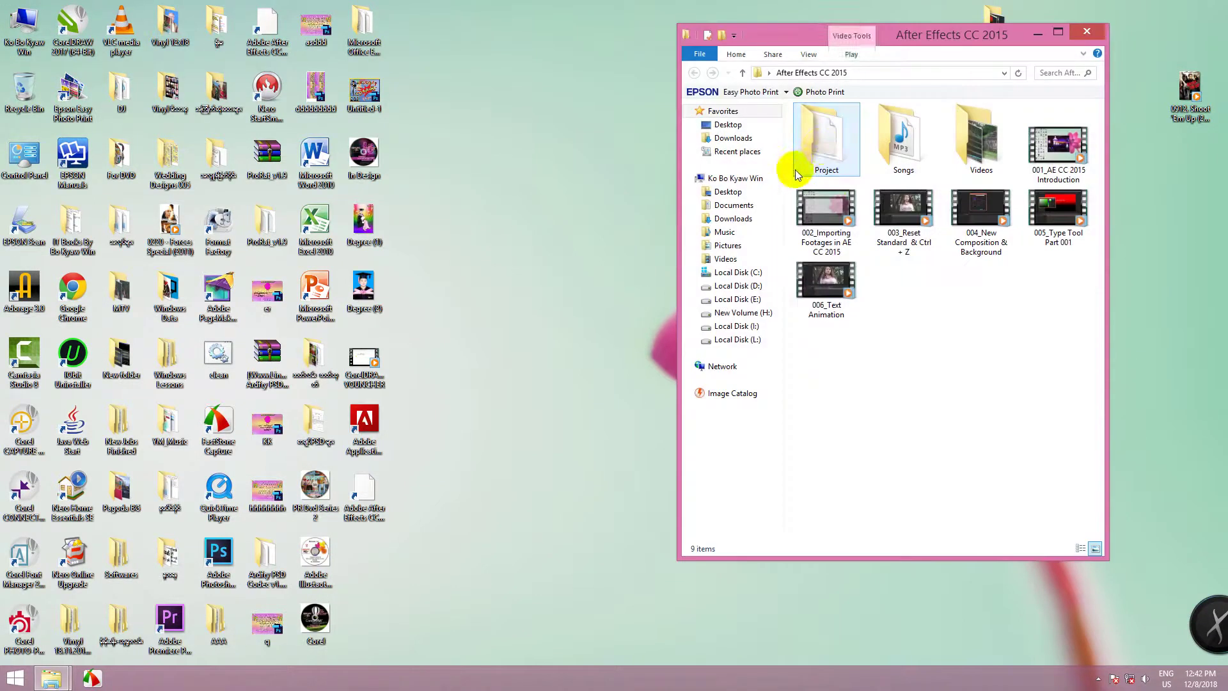
click(828, 149)
double_click(828, 149)
click(841, 129)
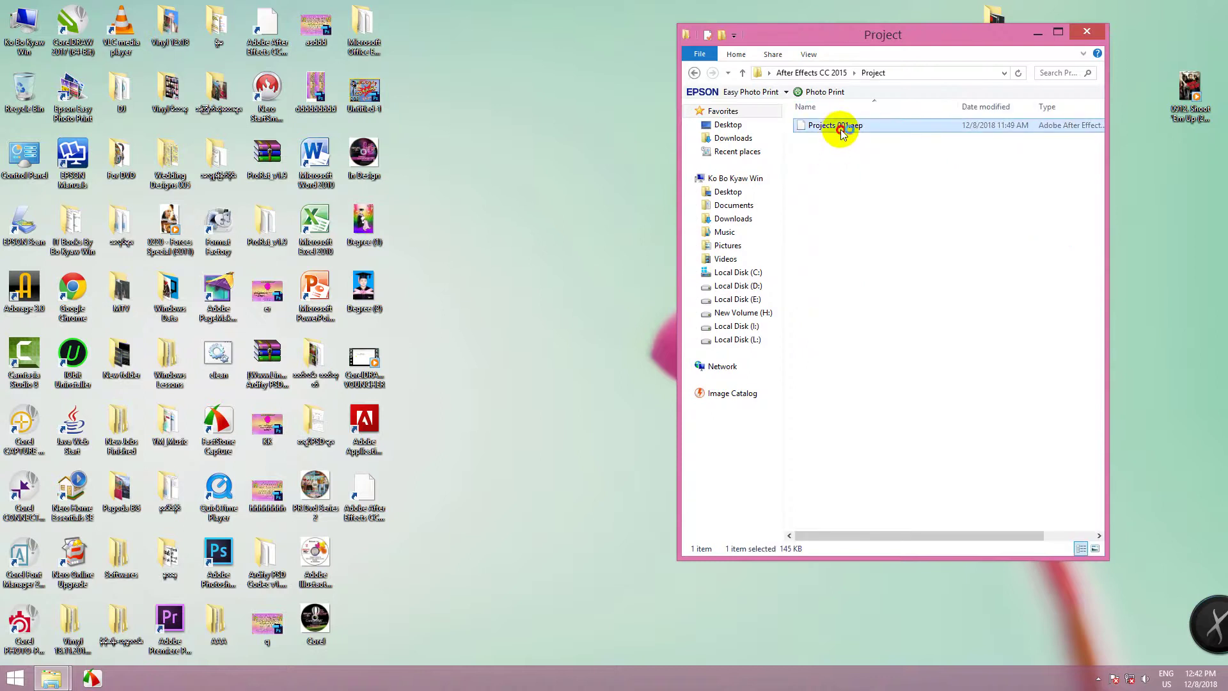
- Reopen Projects 001.aep, confirm 00015.MTS and 00016.MTS show real footage, then close After Effects
double_click(841, 127)
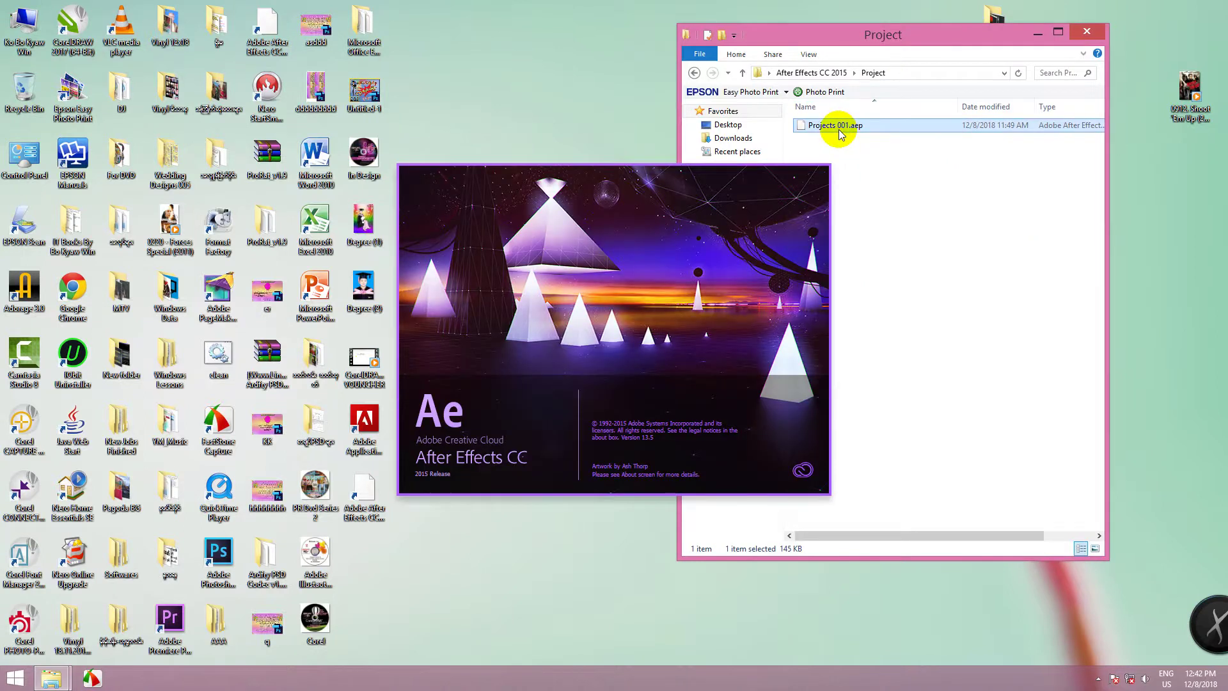
click(839, 132)
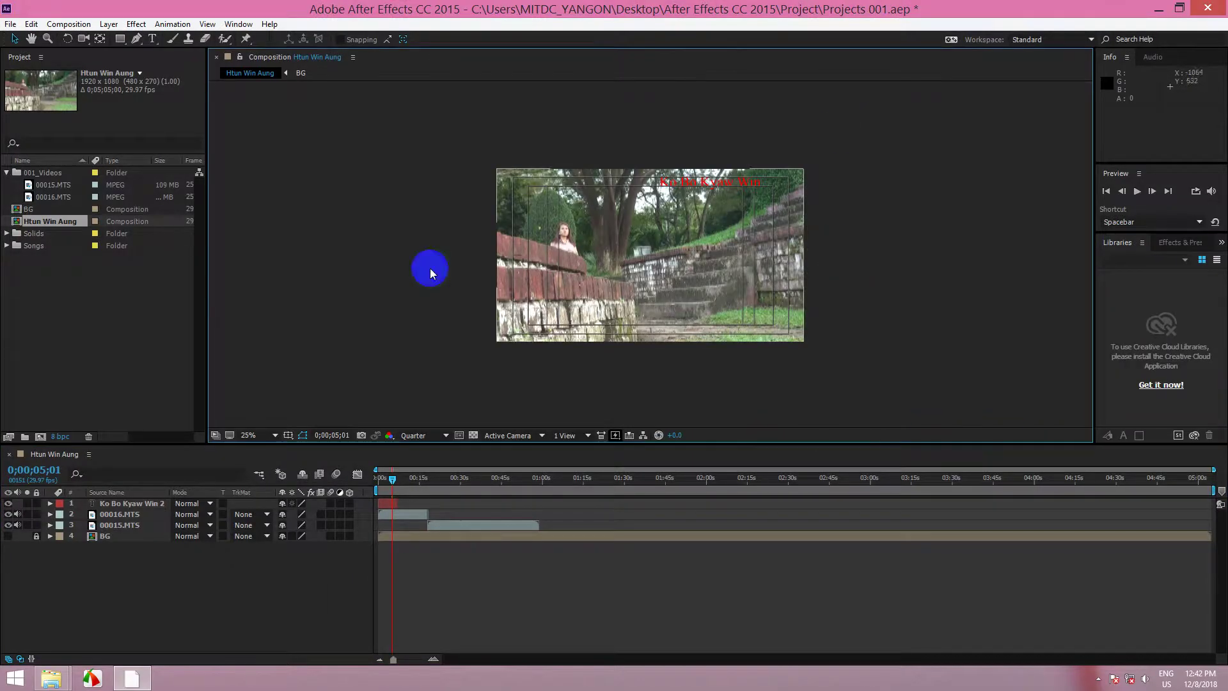
click(56, 186)
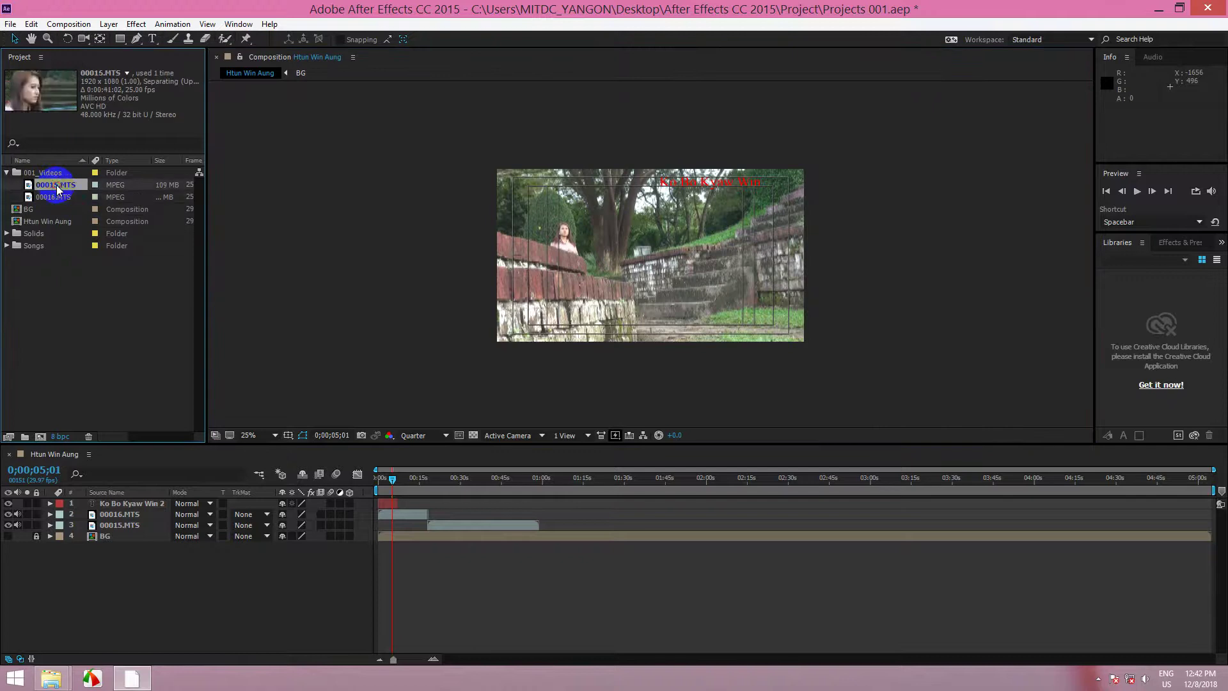
click(64, 197)
click(61, 184)
click(59, 197)
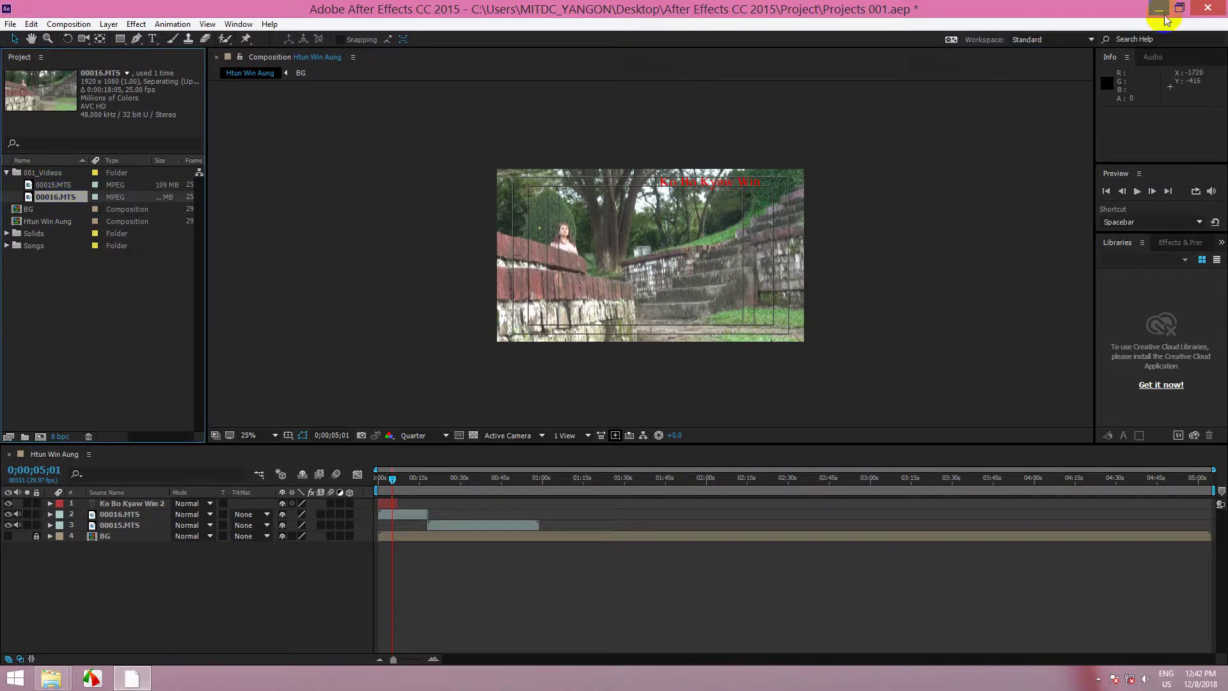
click(1207, 8)
- Finish closing After Effects and drag the Videos folder back onto the desktop
click(642, 358)
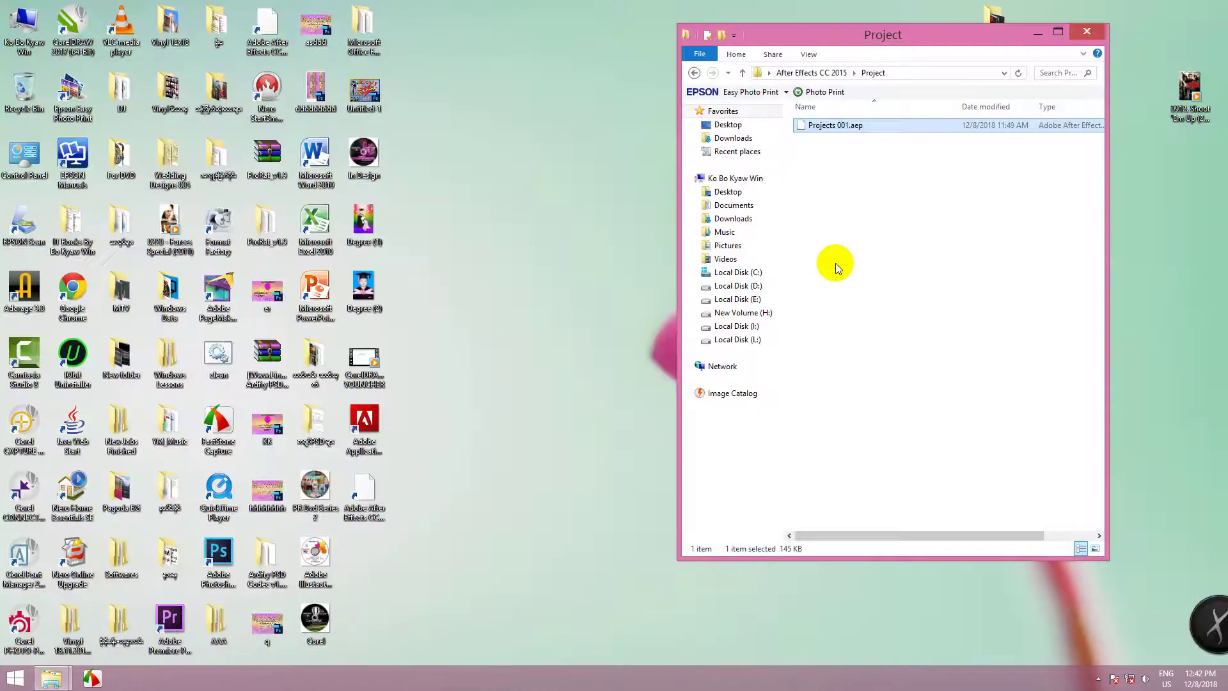
click(694, 72)
click(943, 298)
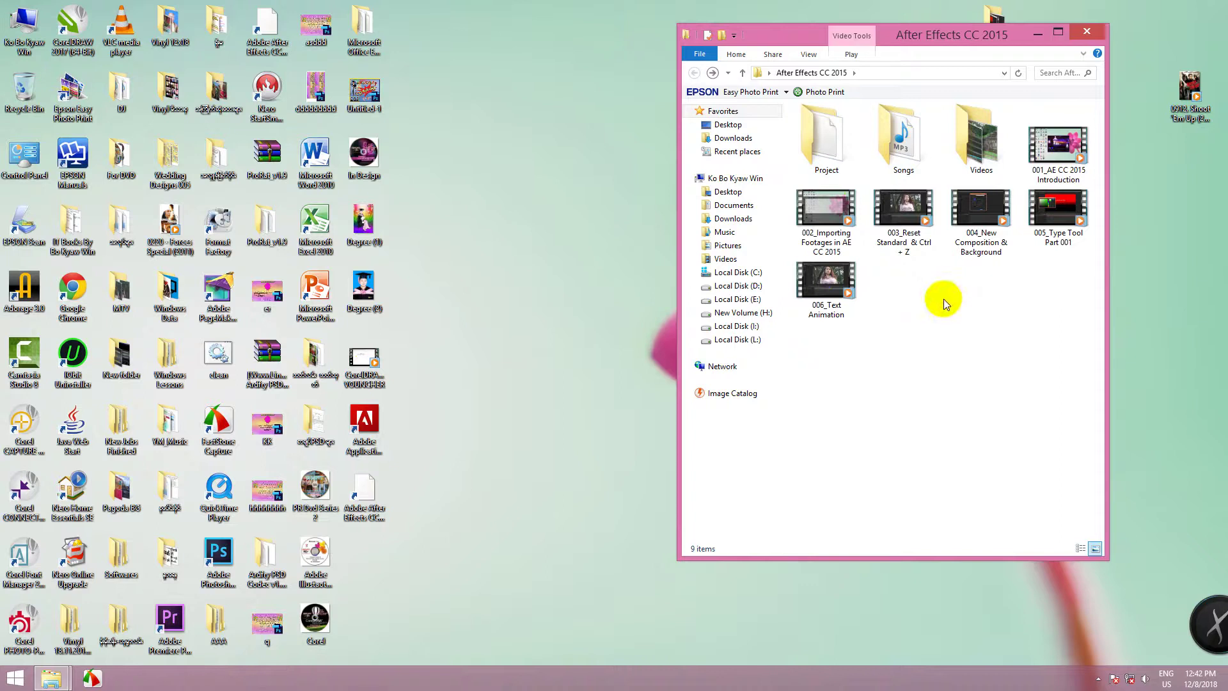
click(977, 162)
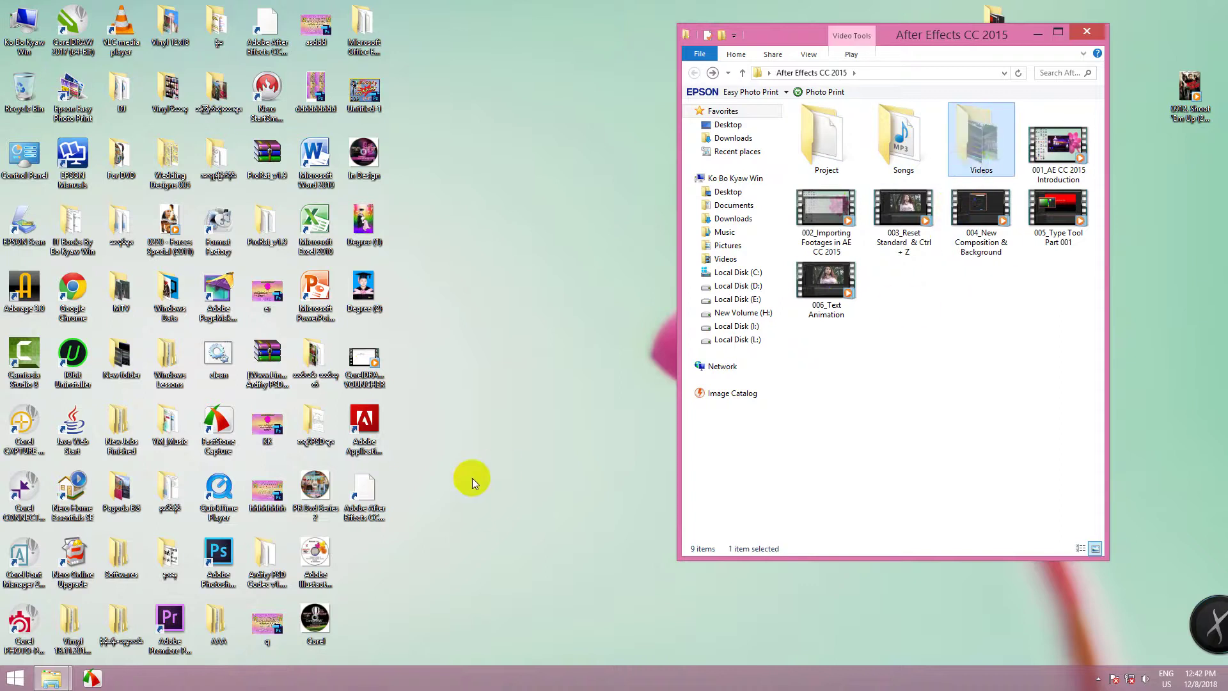
drag(968, 168, 431, 487)
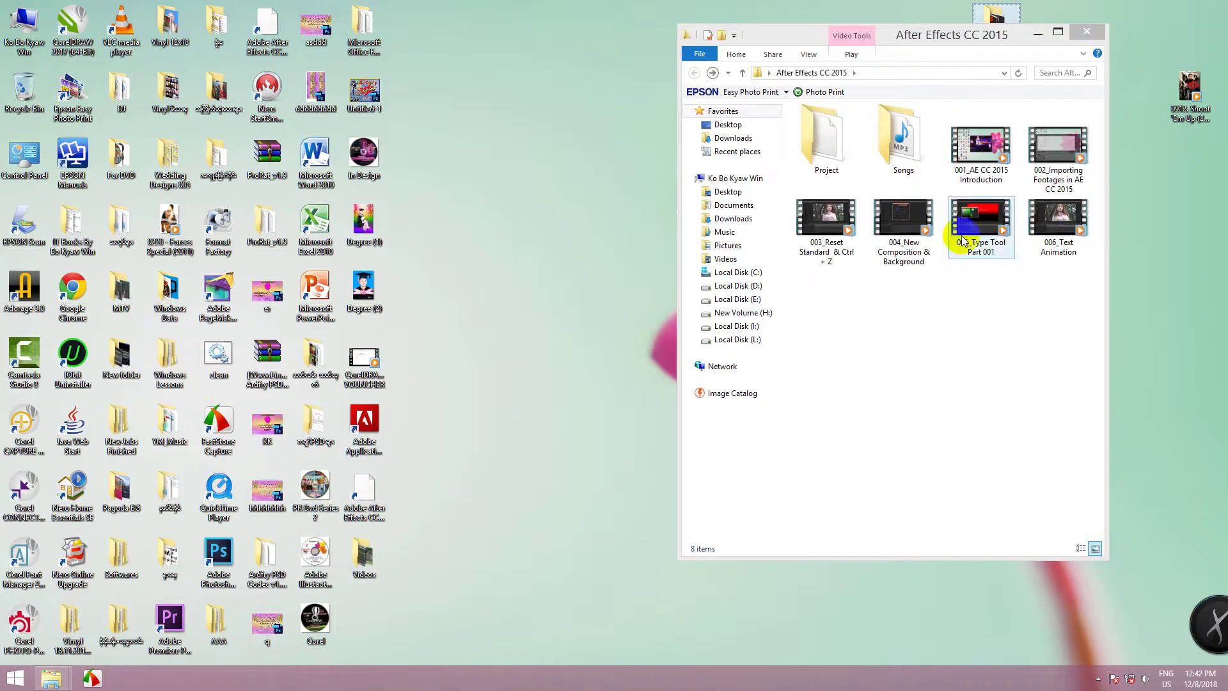
drag(1016, 337, 869, 309)
click(870, 310)
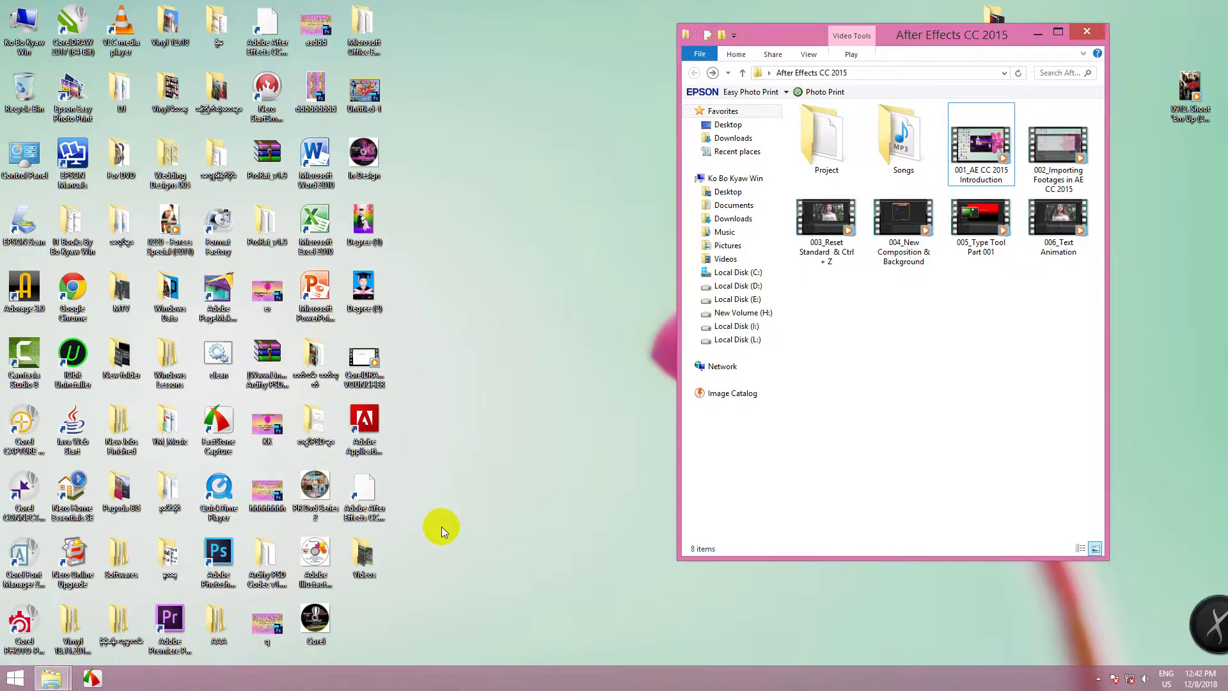
- Launch Projects 001.aep from the Project folder in After Effects
double_click(831, 137)
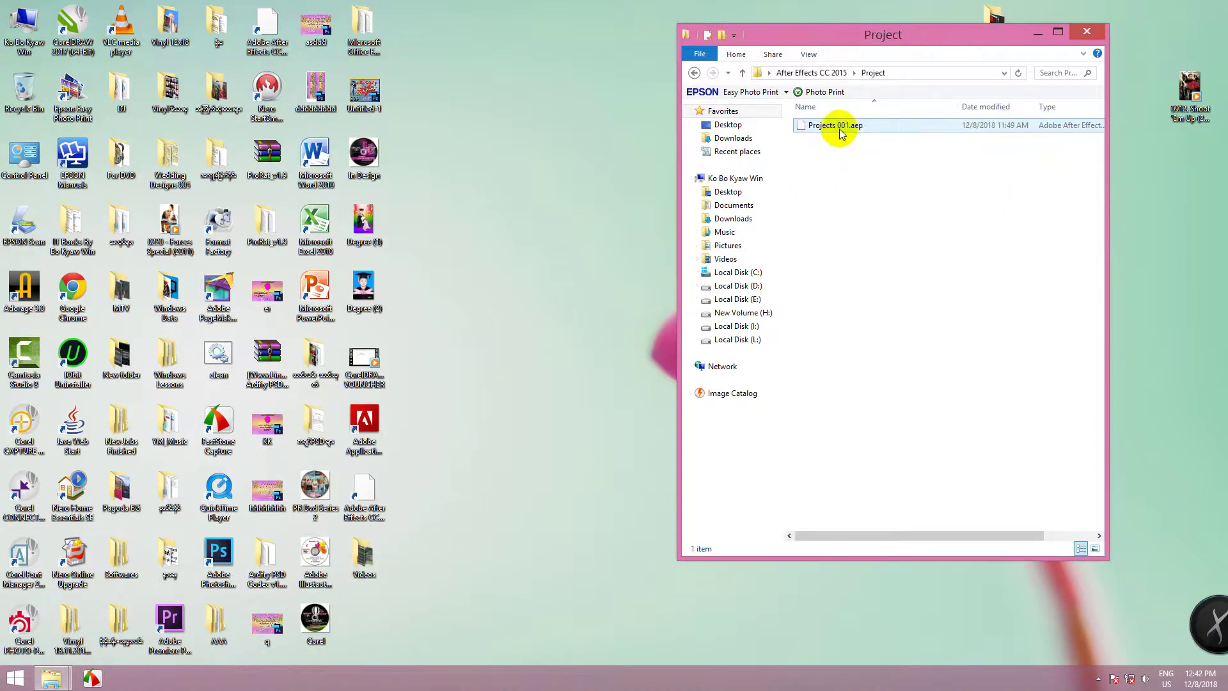
click(841, 127)
double_click(842, 128)
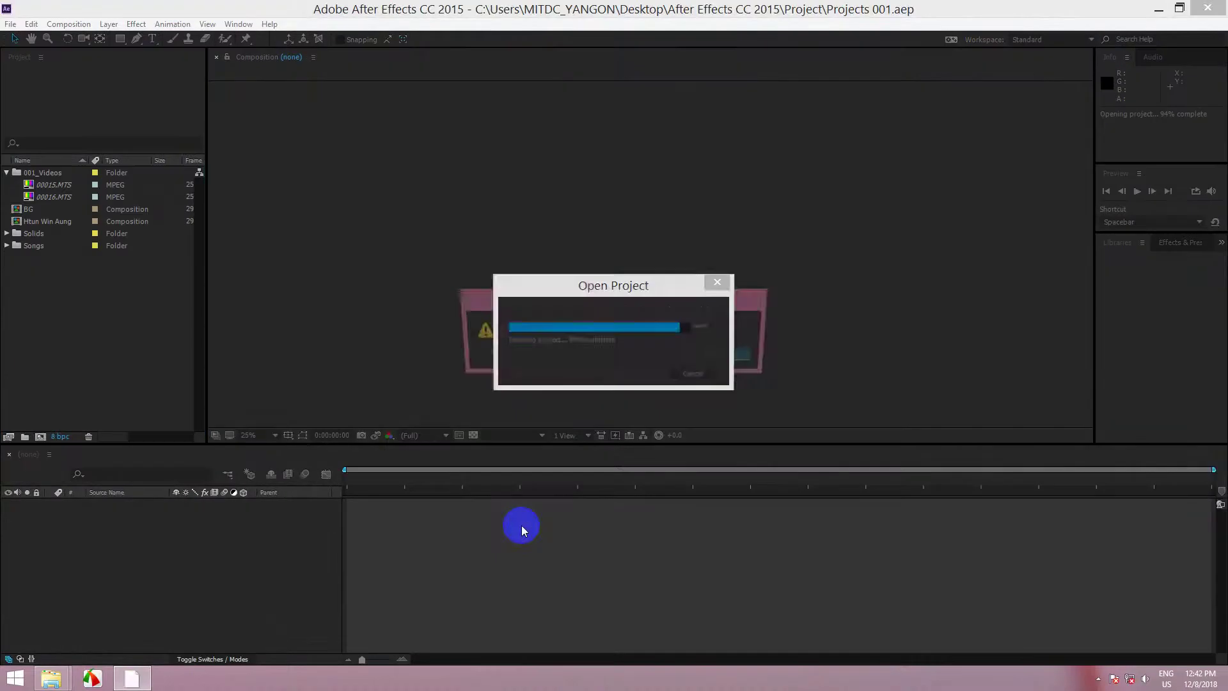
- Dismiss the missing-files warning and select 00015.MTS in the Project panel
click(635, 193)
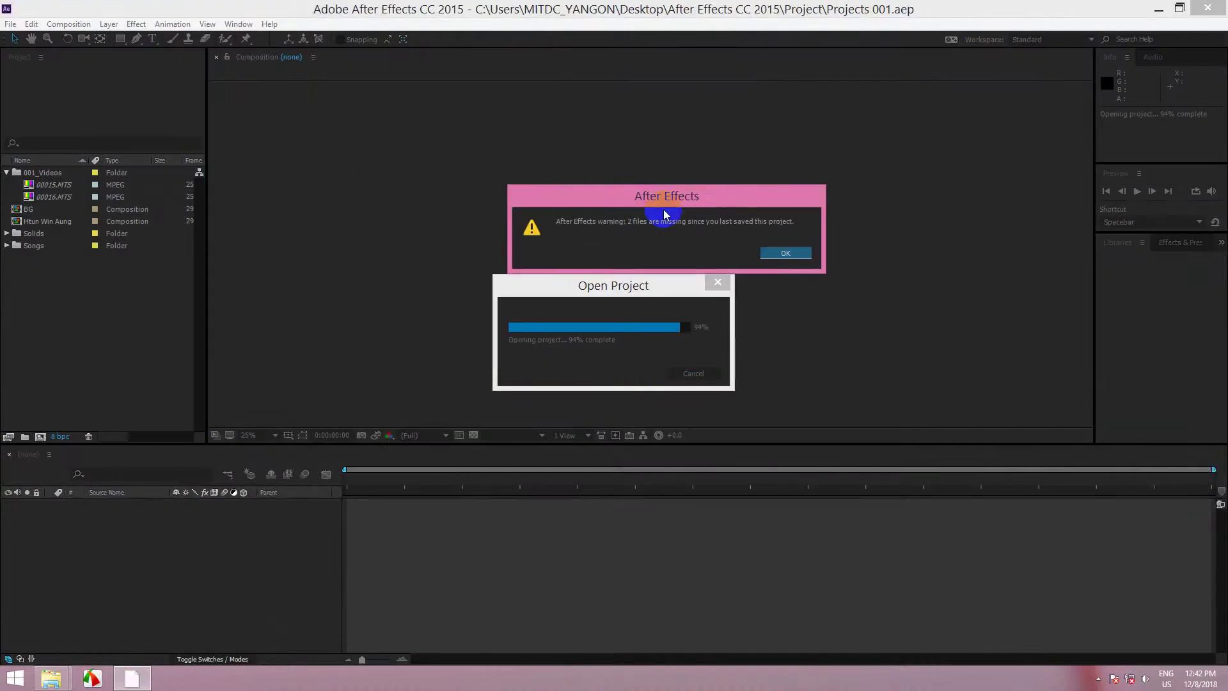
click(773, 252)
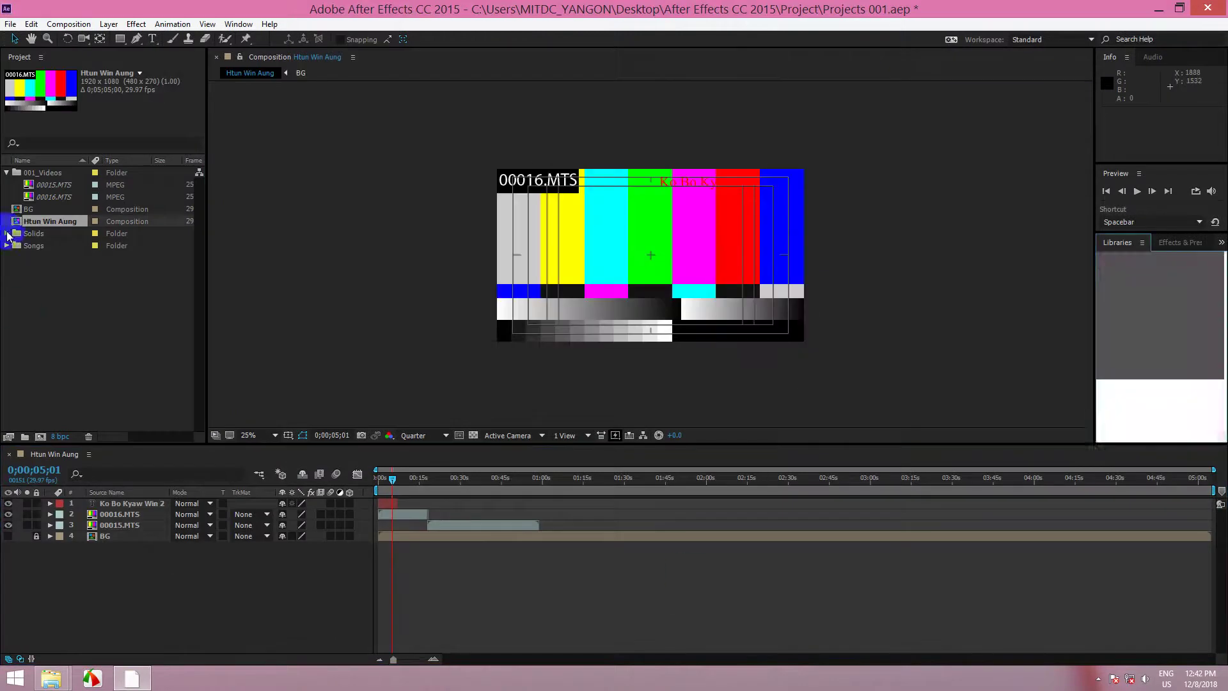
click(55, 184)
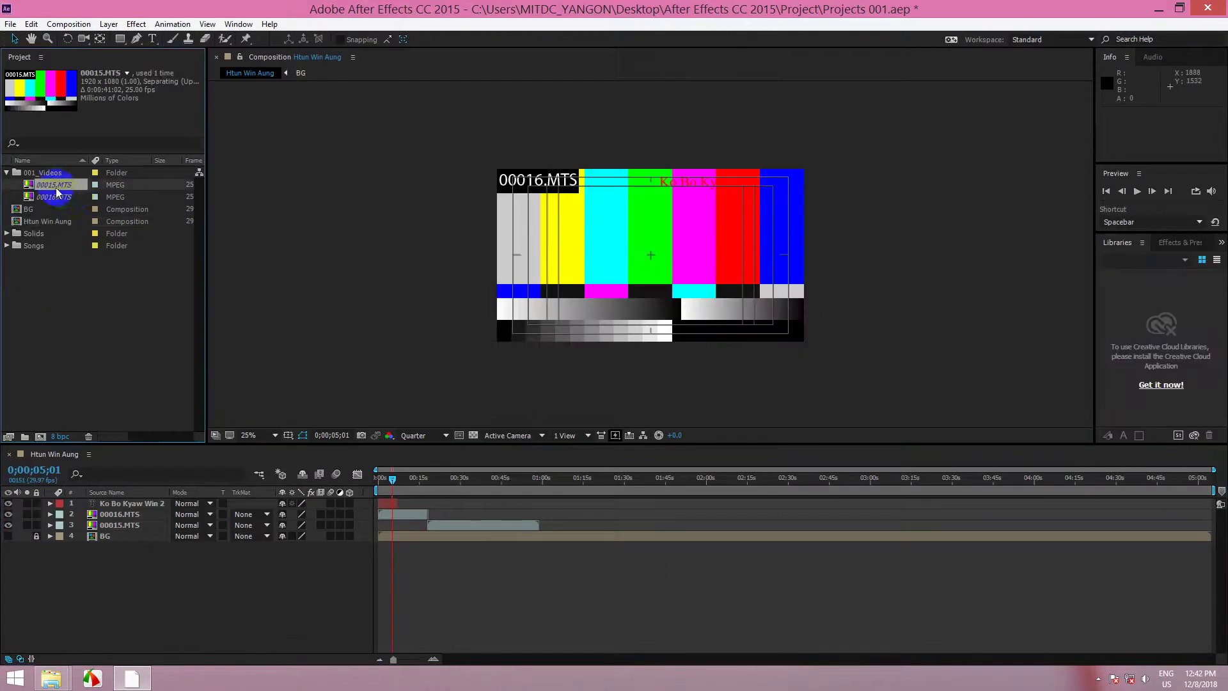
- Replace the 00015.MTS footage with the 00015 clip from Desktop > Videos
right_click(62, 184)
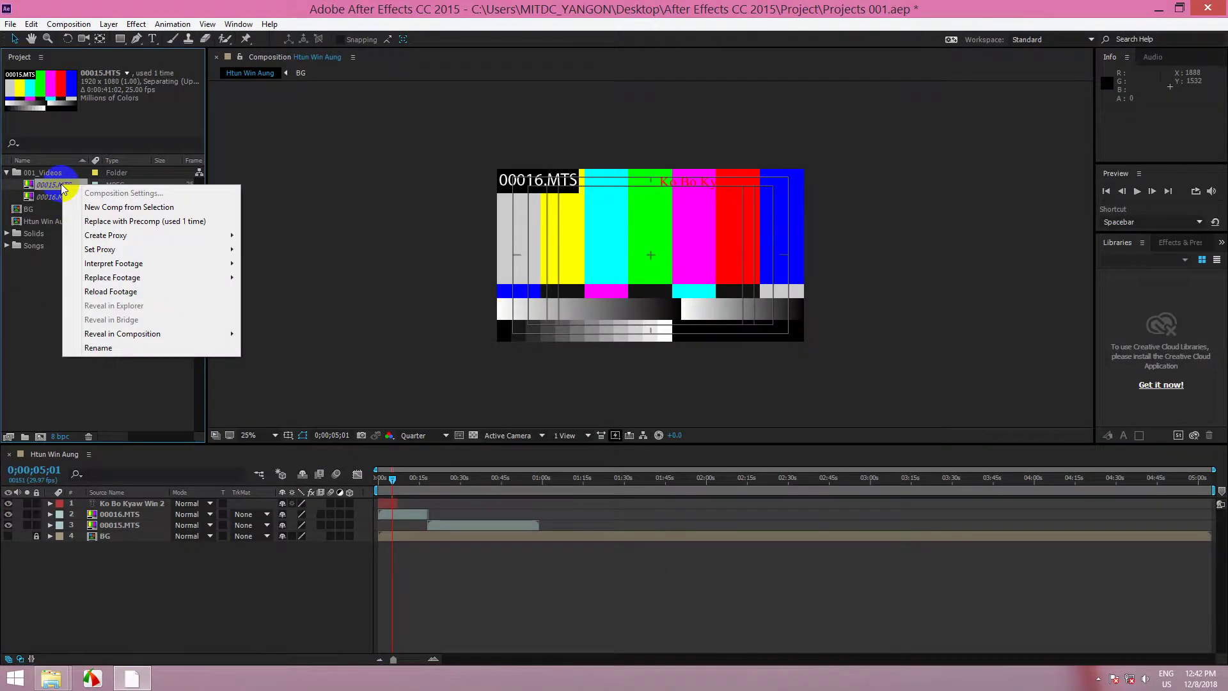
mouse_move(174, 281)
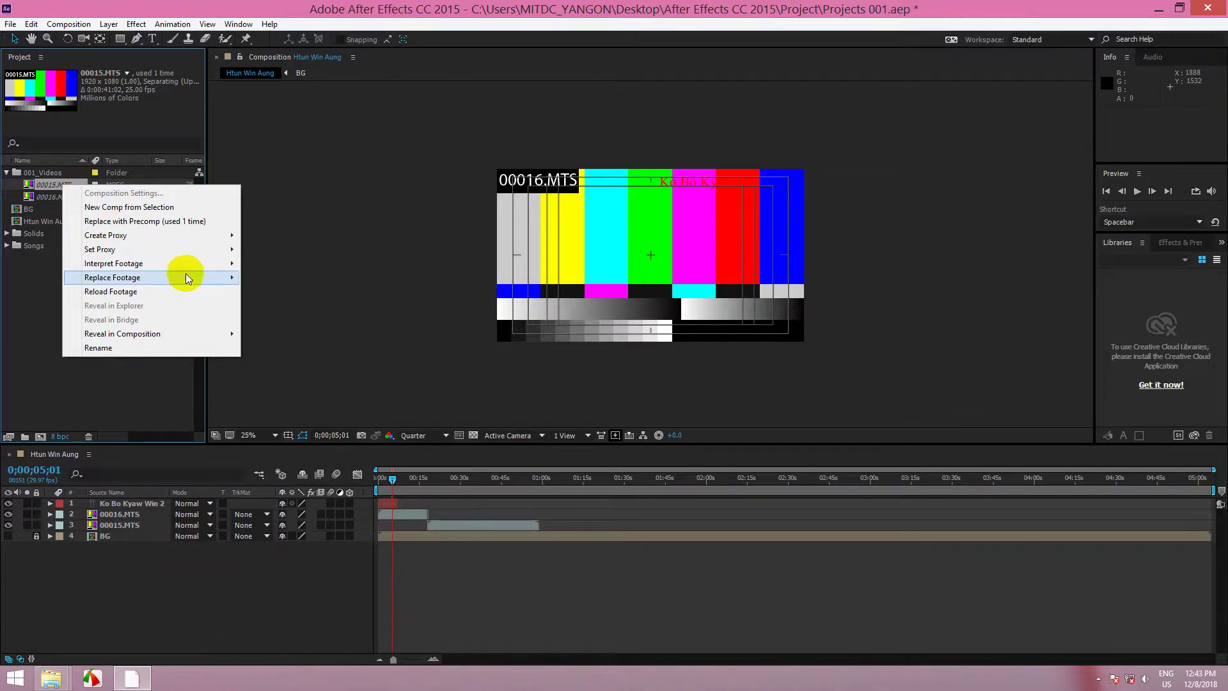
click(263, 277)
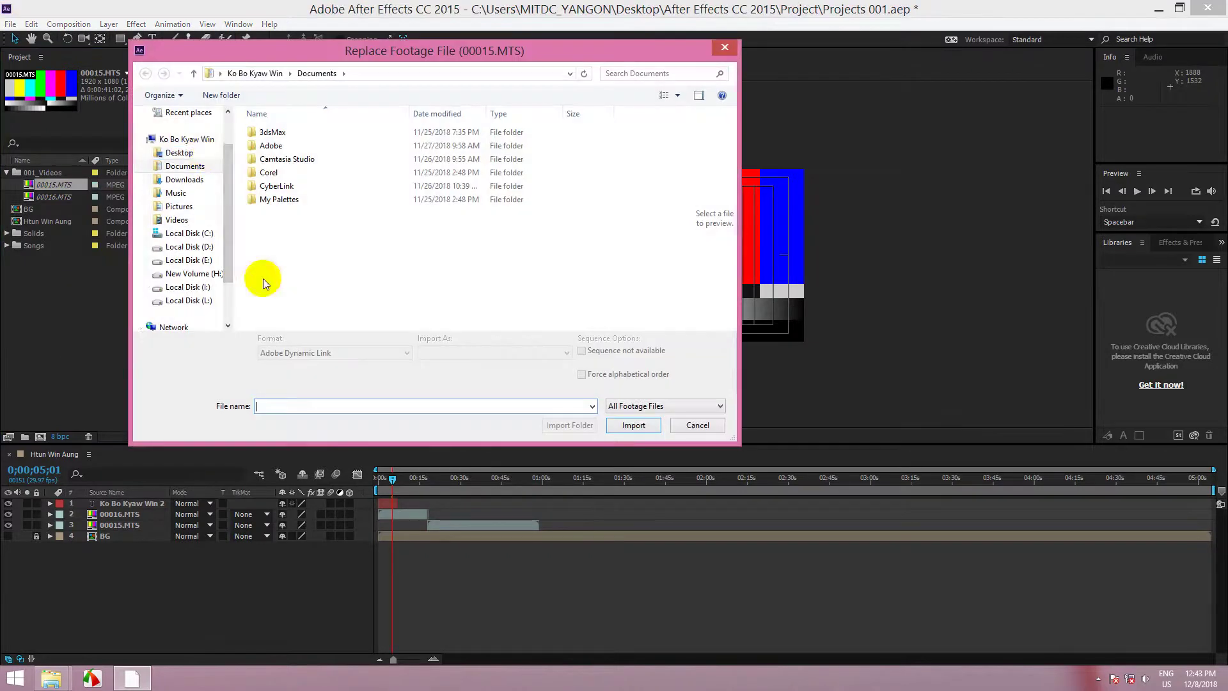
click(203, 152)
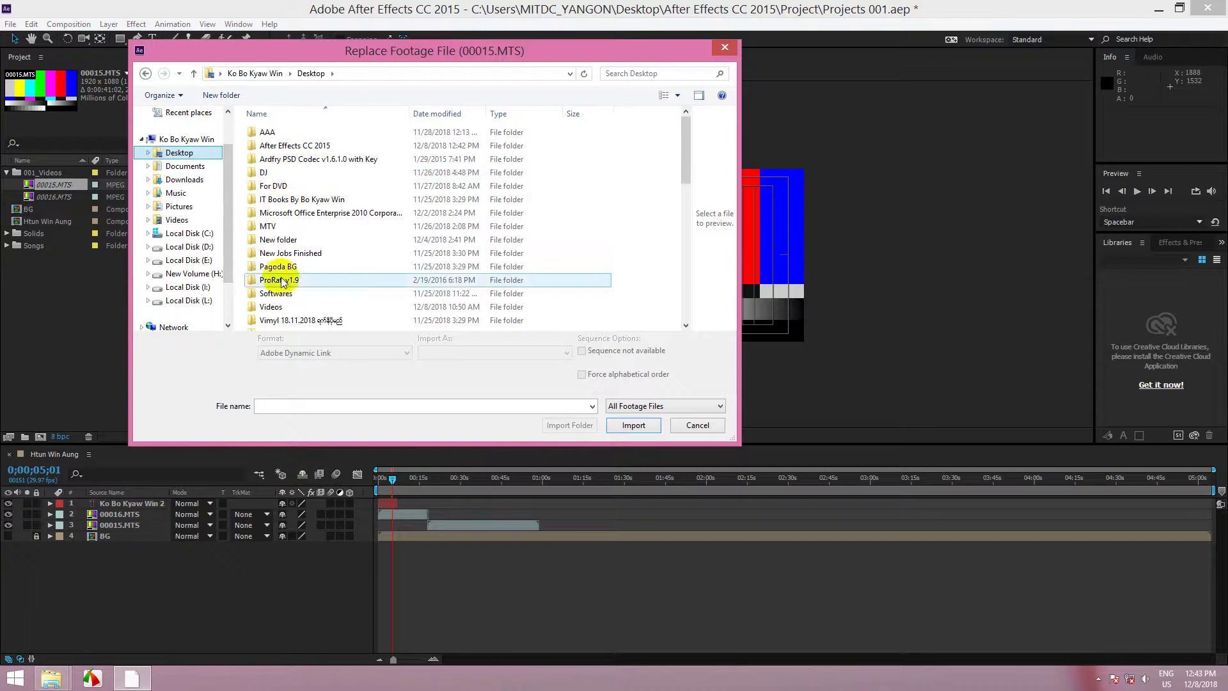
click(279, 309)
double_click(279, 308)
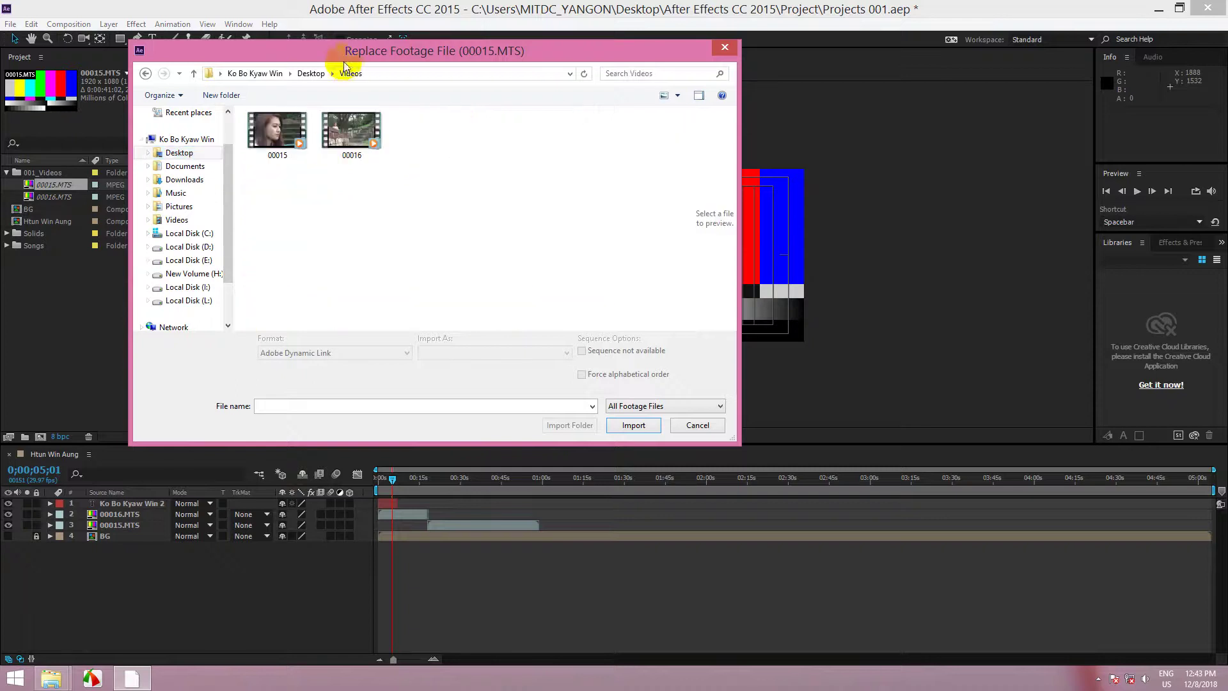
drag(355, 53, 528, 83)
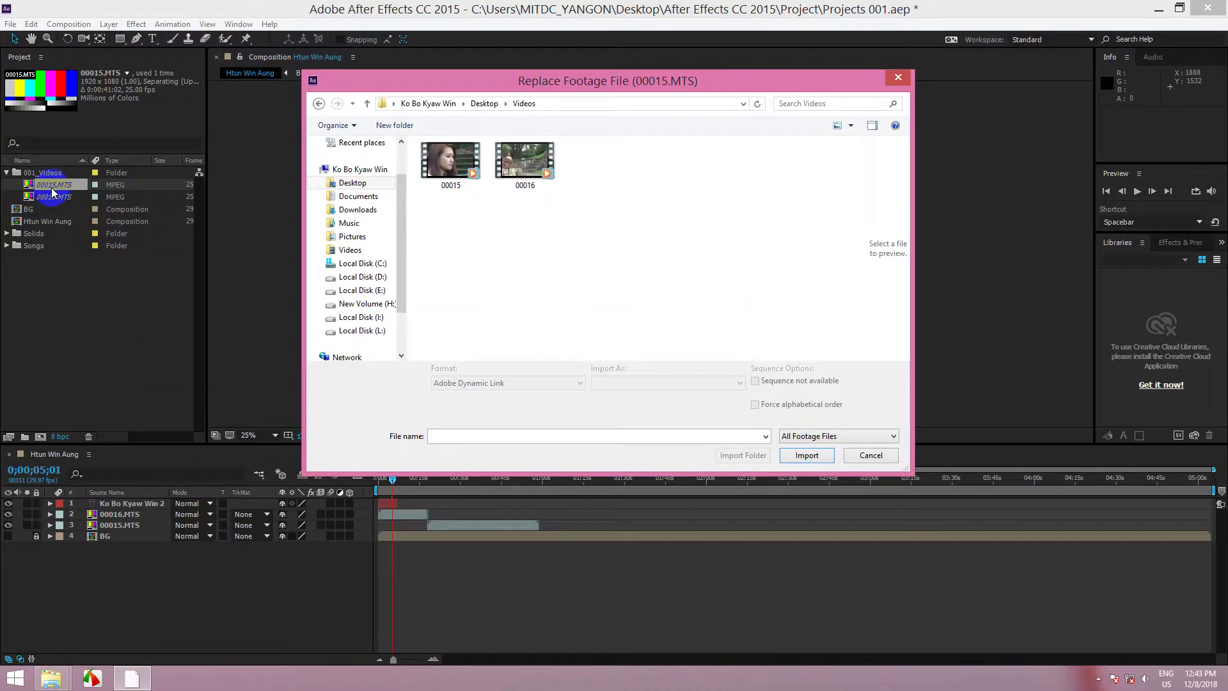
click(450, 161)
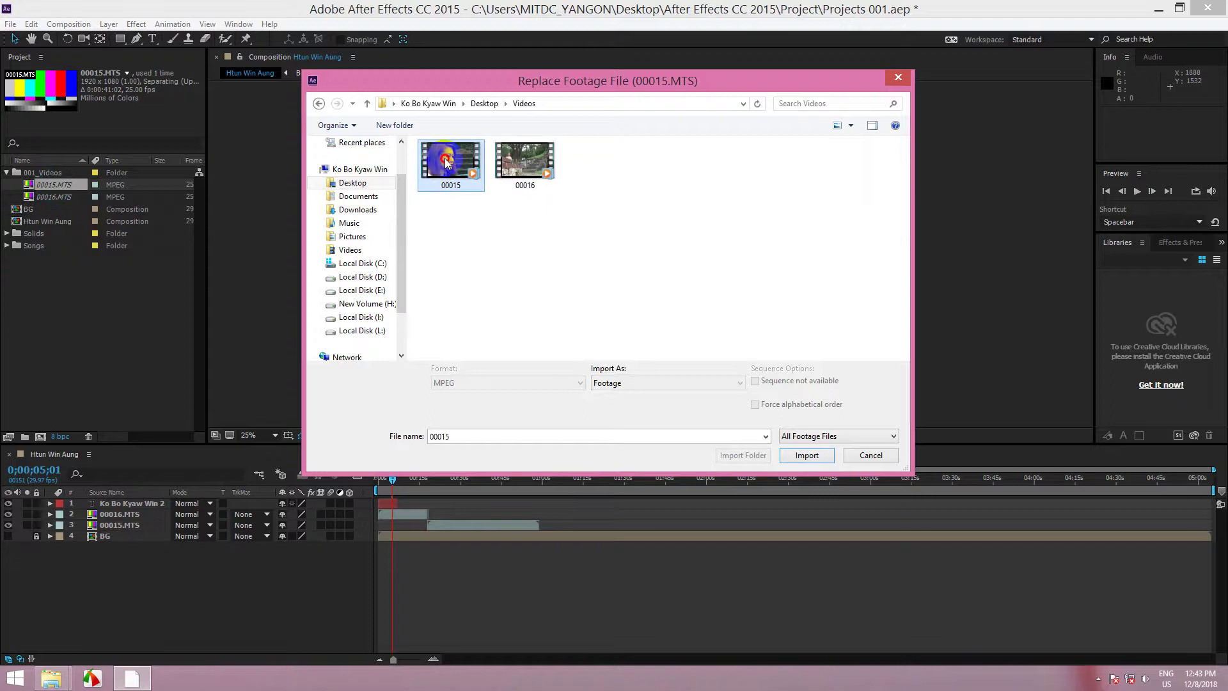
click(807, 455)
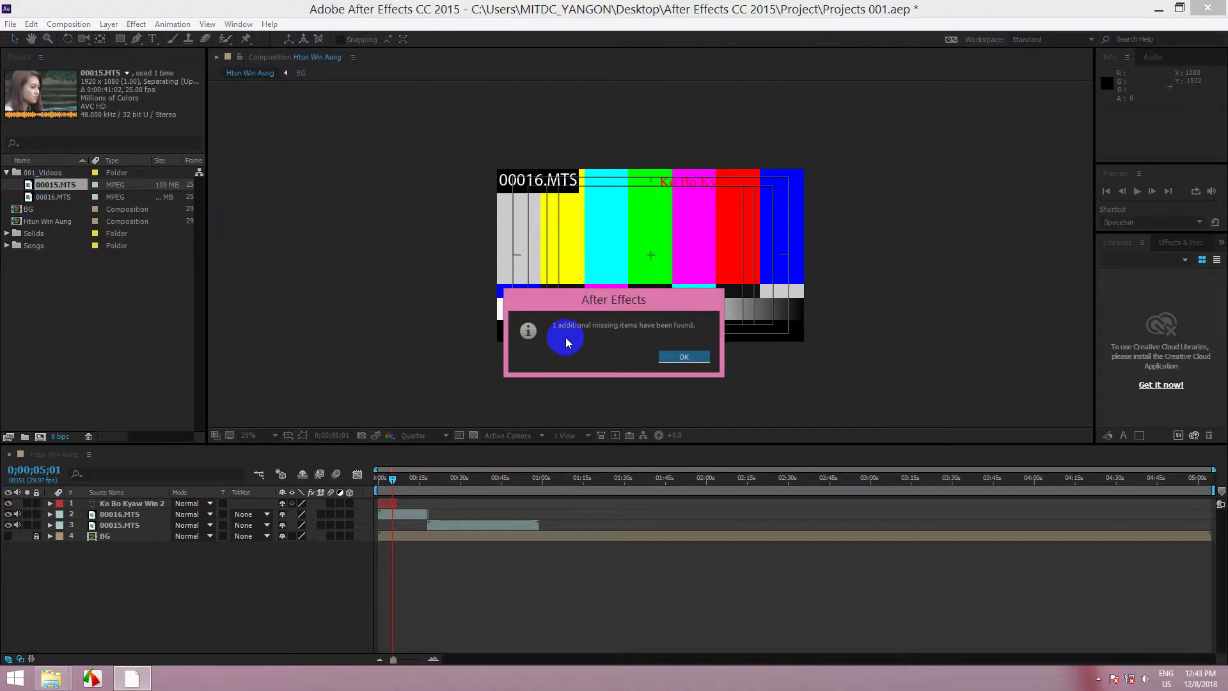
- Acknowledge the additional-missing-items notice and save the relinked project with Ctrl+S
click(678, 356)
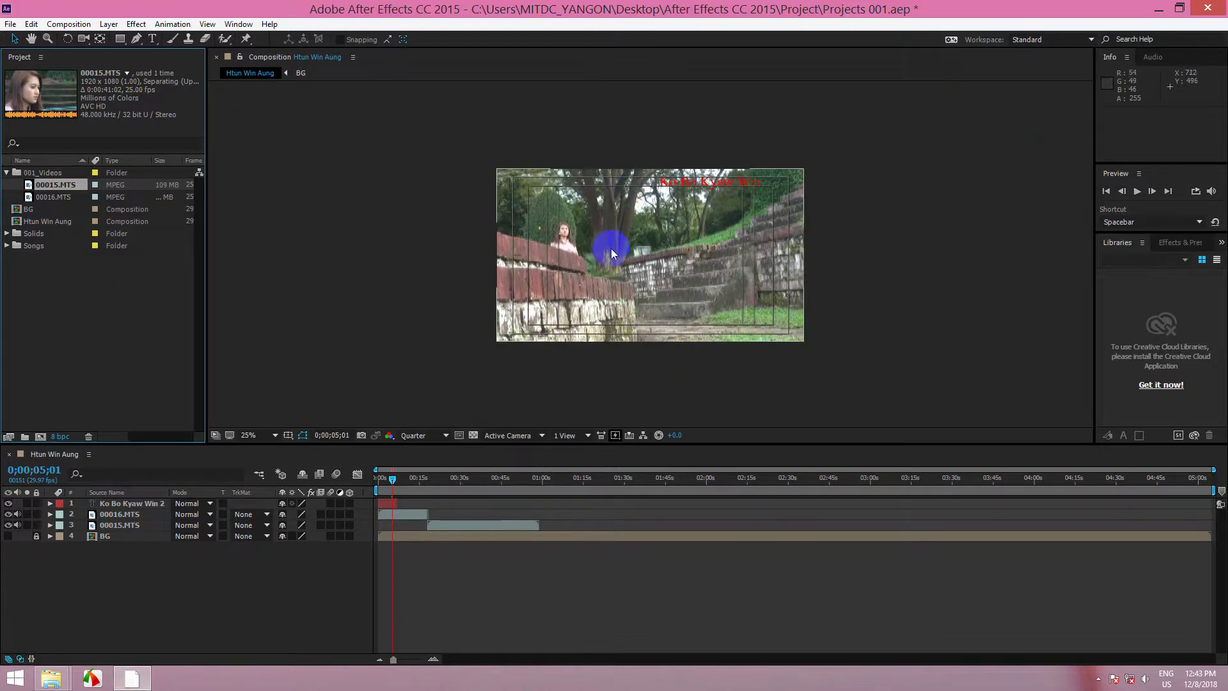
scroll(612, 251, up, 2)
scroll(611, 248, down, 2)
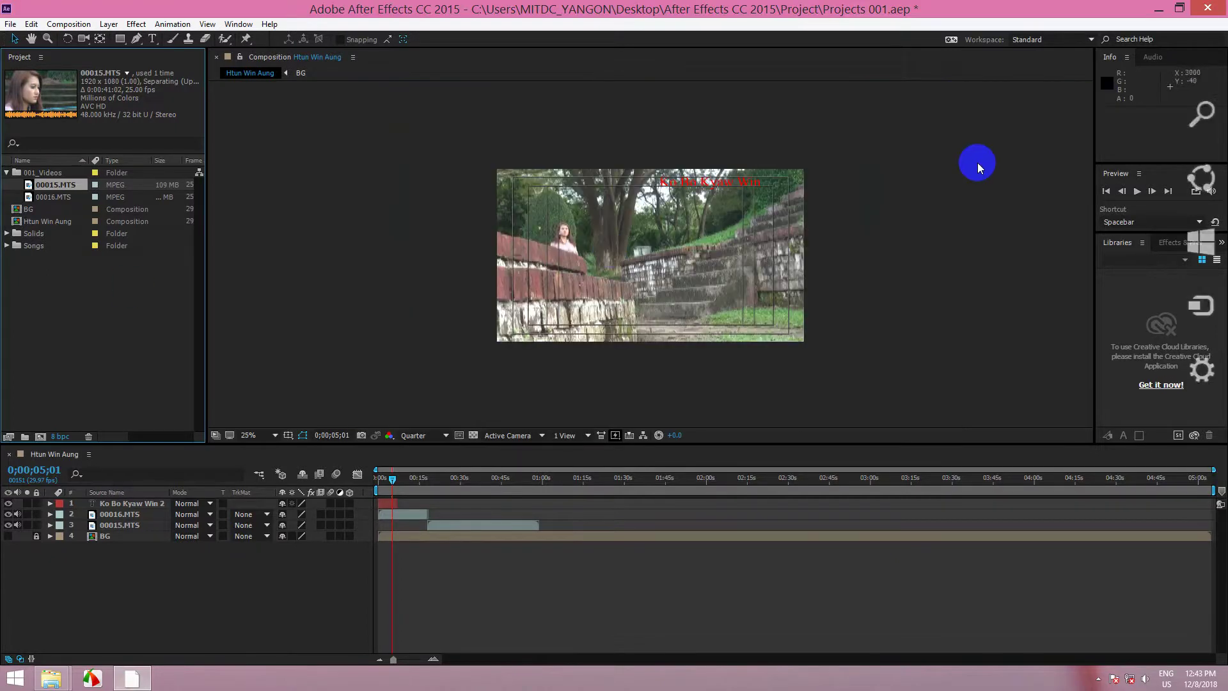
key(ctrl+s)
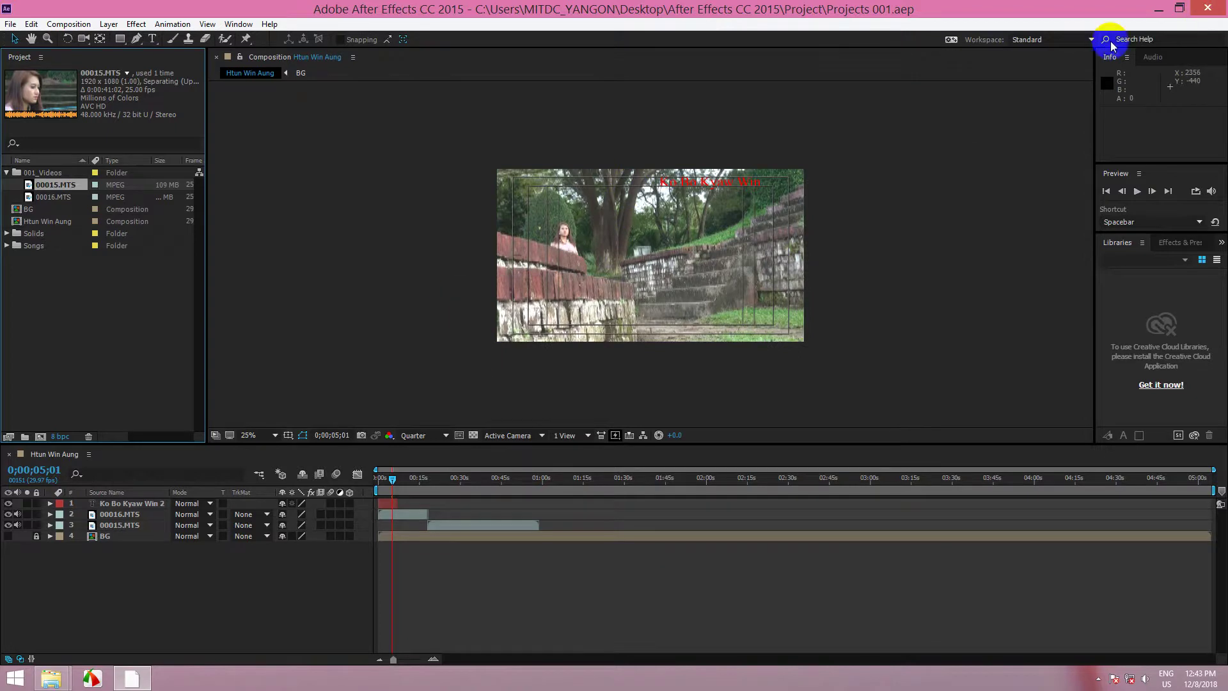
- Close After Effects, reopen Projects 001.aep from its folder, then close After Effects again
click(1207, 8)
right_click(593, 149)
click(602, 186)
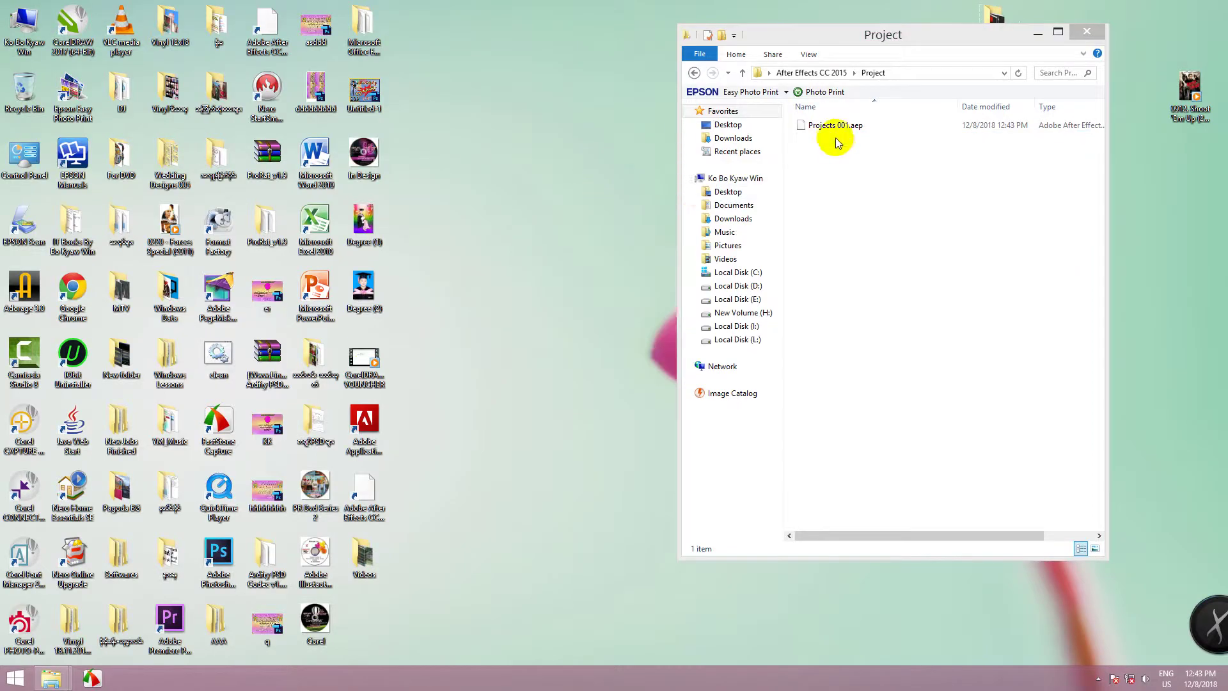
click(834, 125)
click(876, 131)
double_click(875, 131)
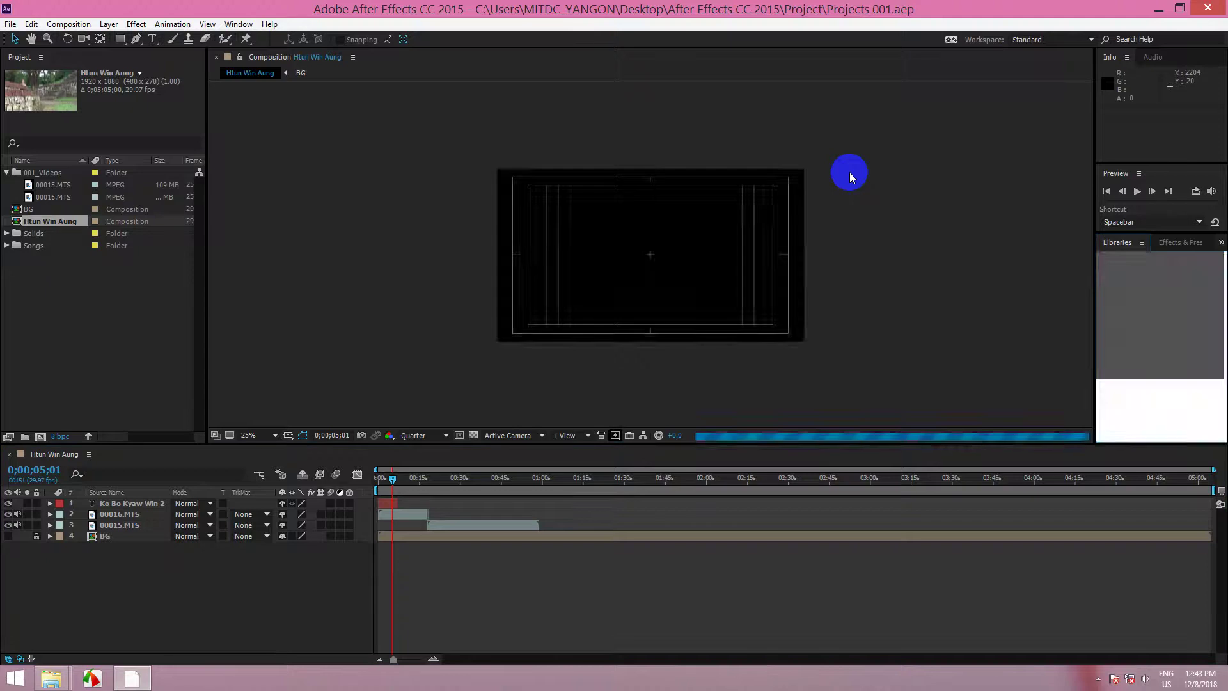
click(1207, 7)
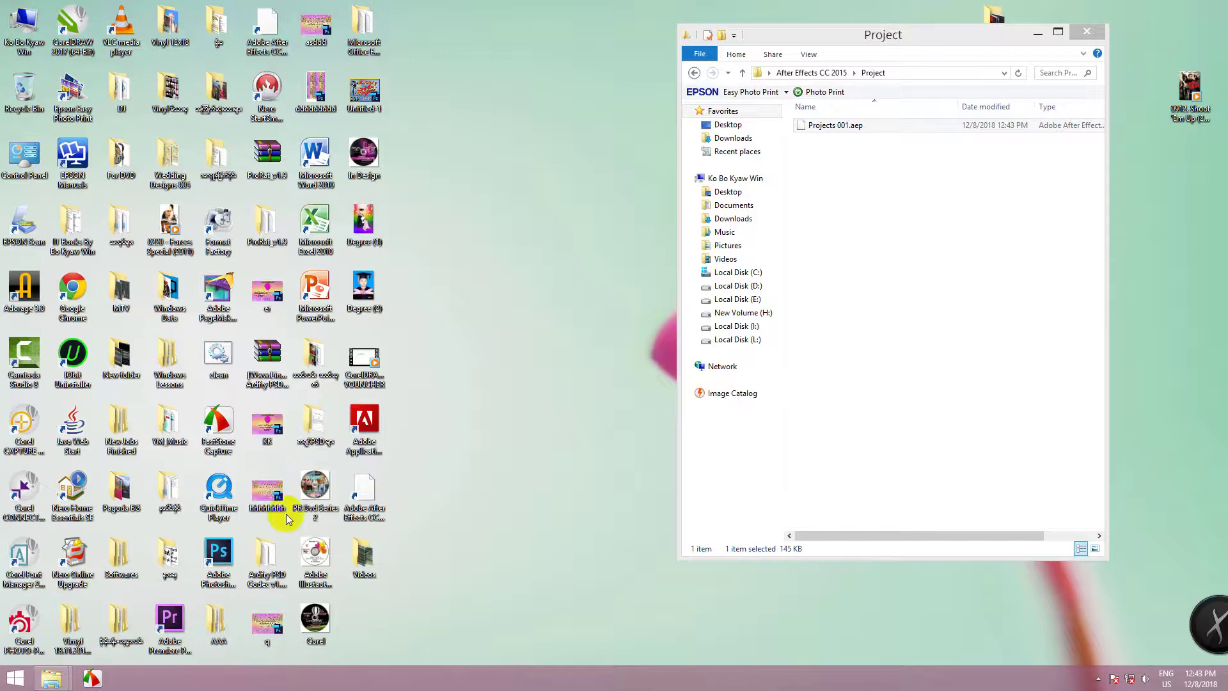
- Move the desktop Videos folder back into After Effects CC 2015 and refresh both views
click(363, 575)
click(694, 72)
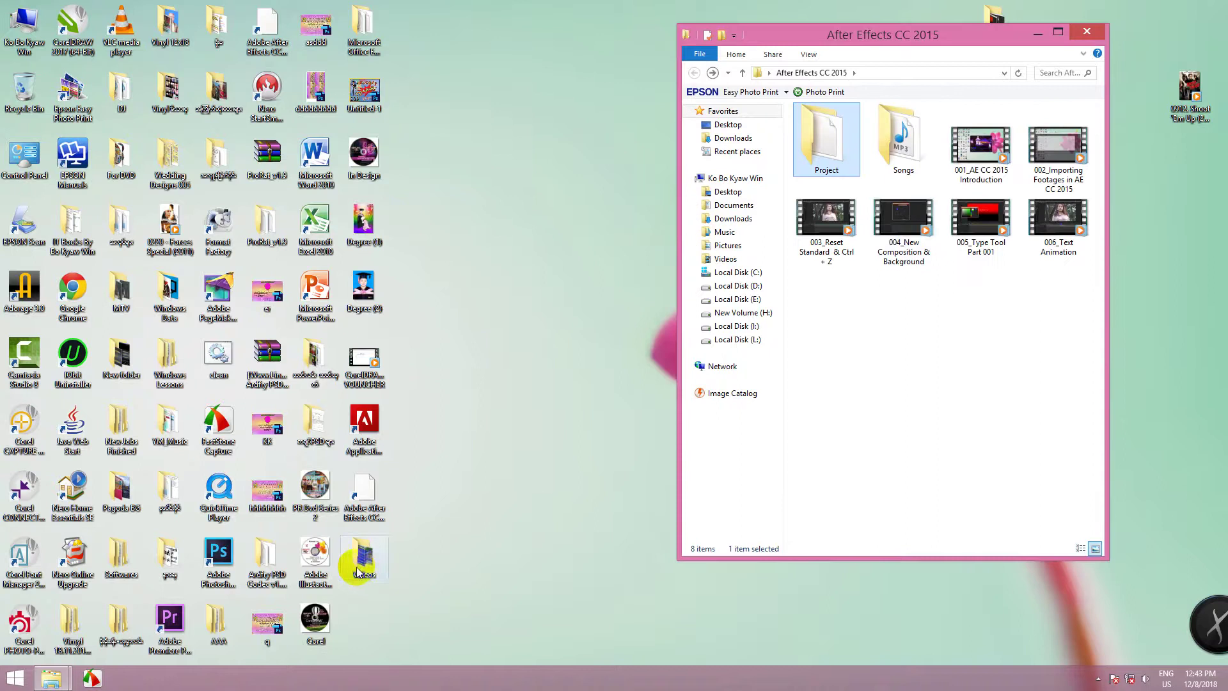
drag(364, 557, 934, 361)
click(928, 366)
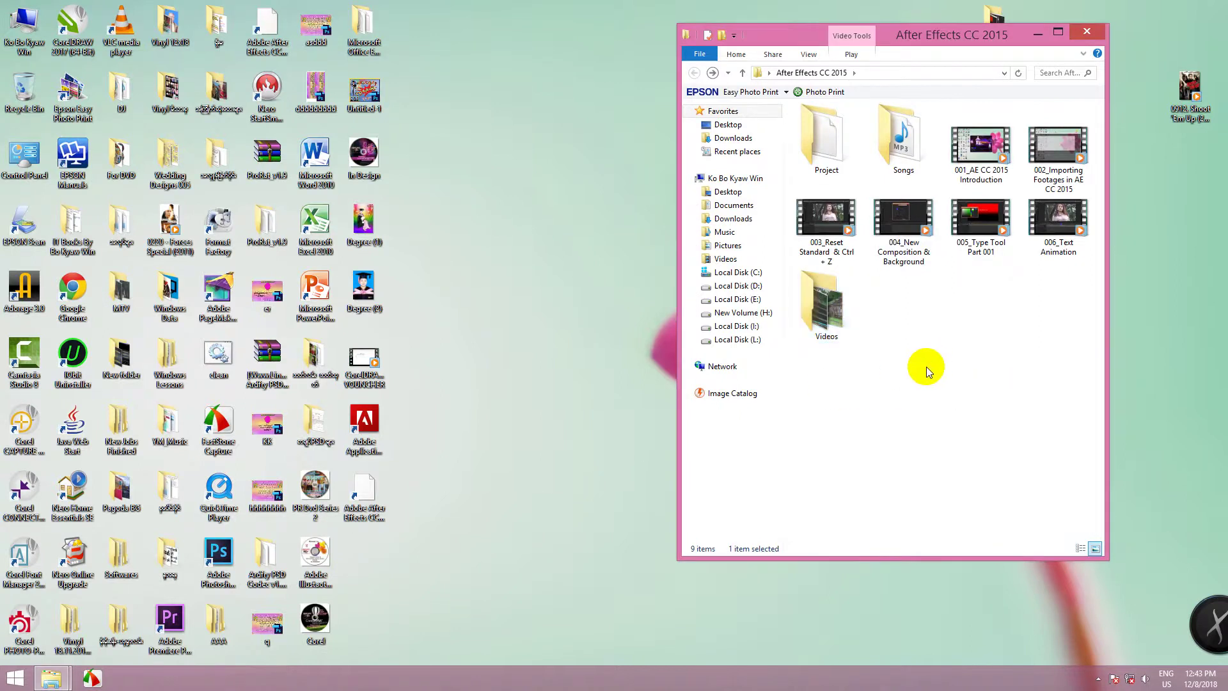
right_click(938, 341)
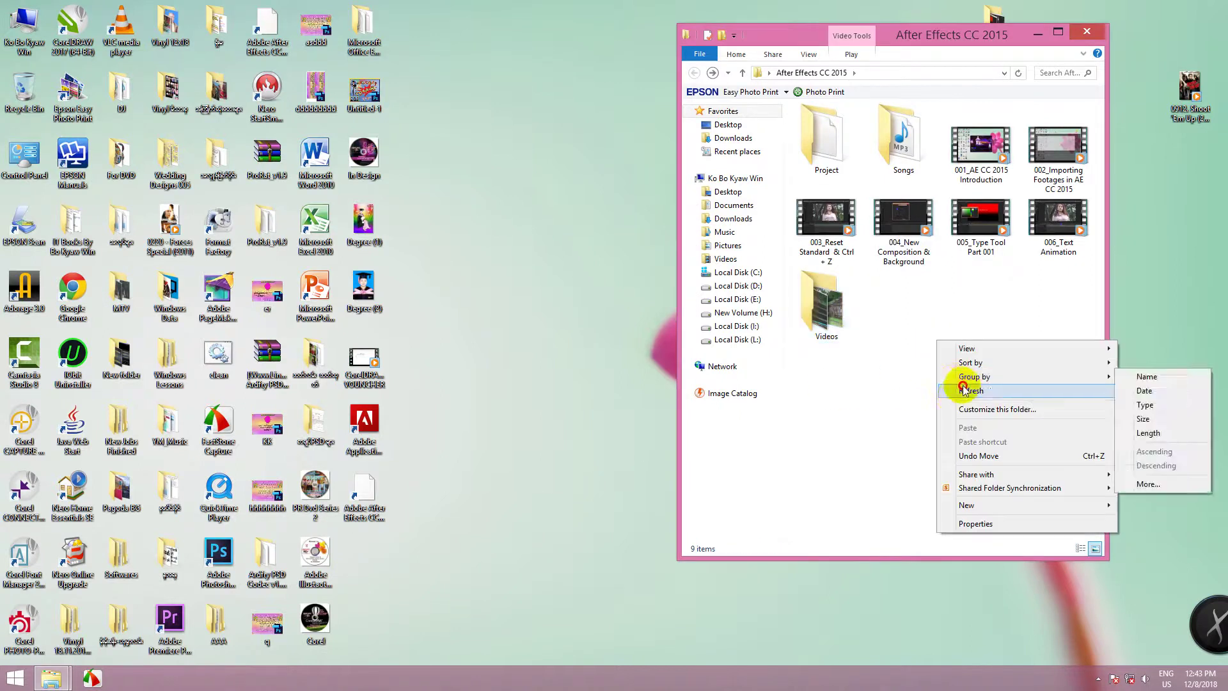
click(963, 390)
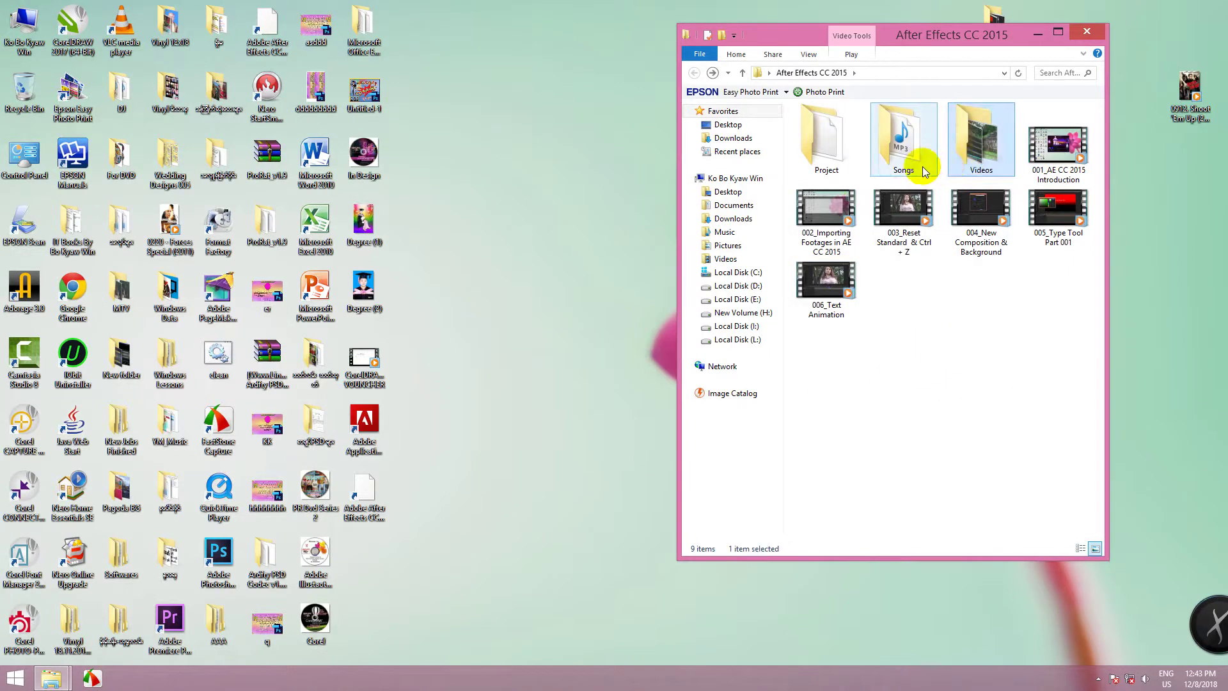
click(959, 151)
right_click(563, 225)
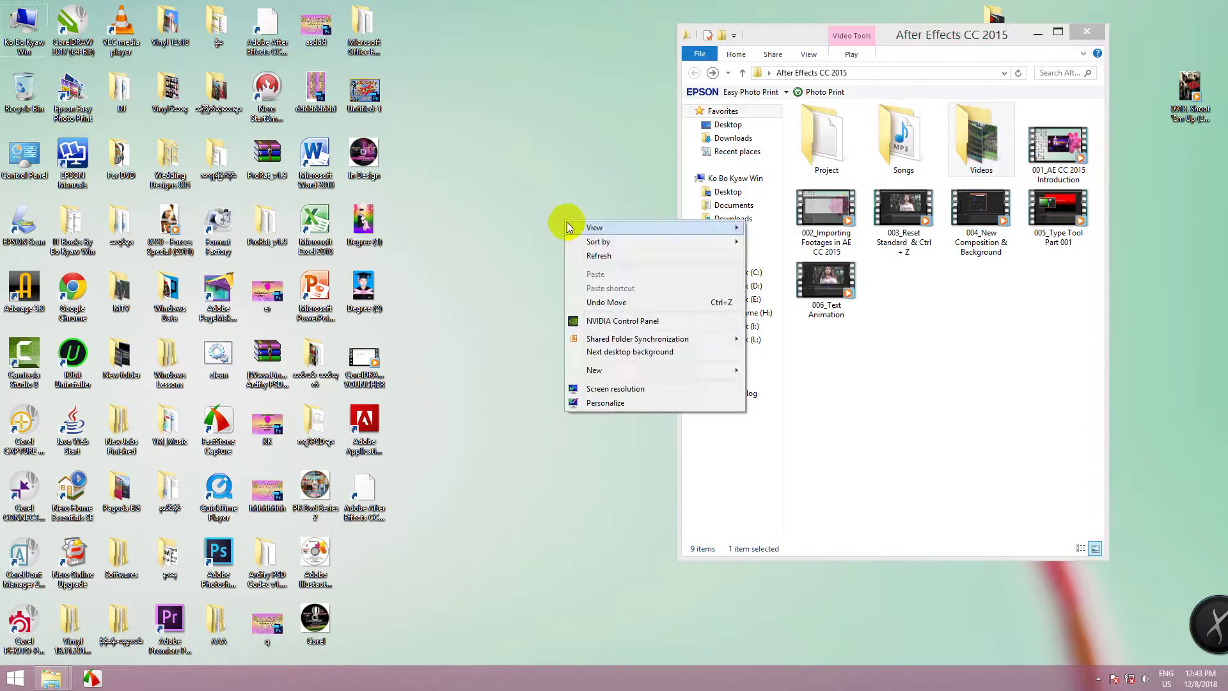
click(582, 252)
click(956, 138)
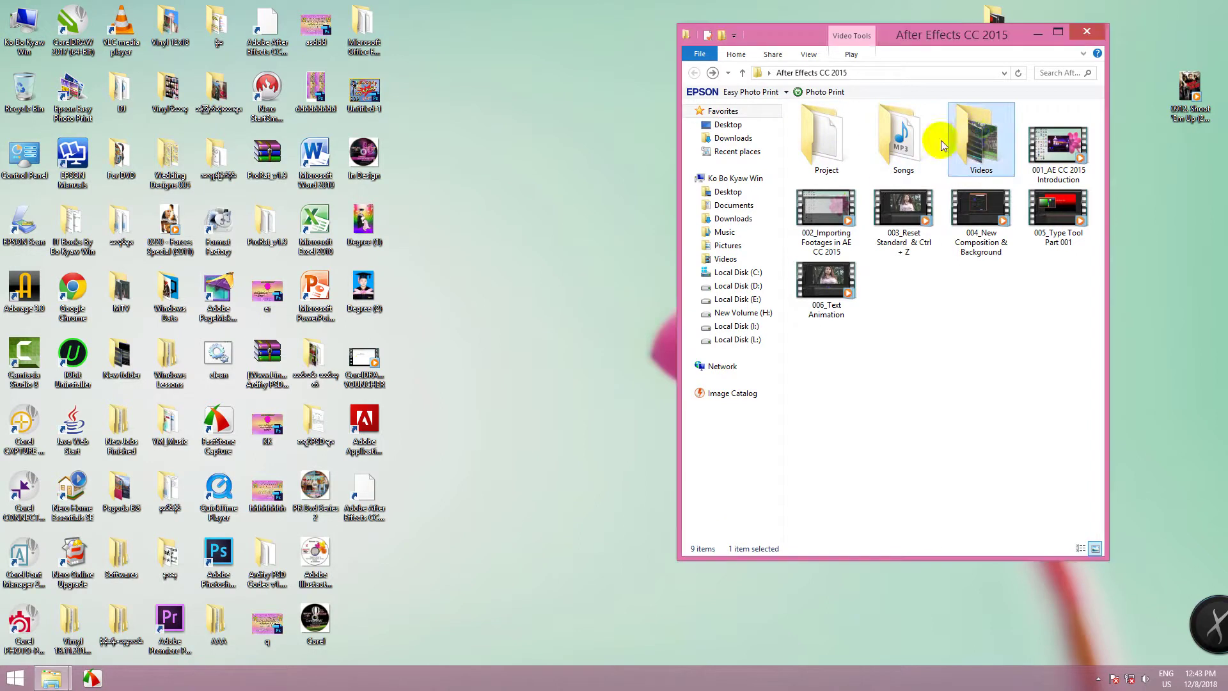
- Open Projects 001.aep from the Project folder in After Effects
double_click(825, 137)
click(829, 126)
double_click(832, 127)
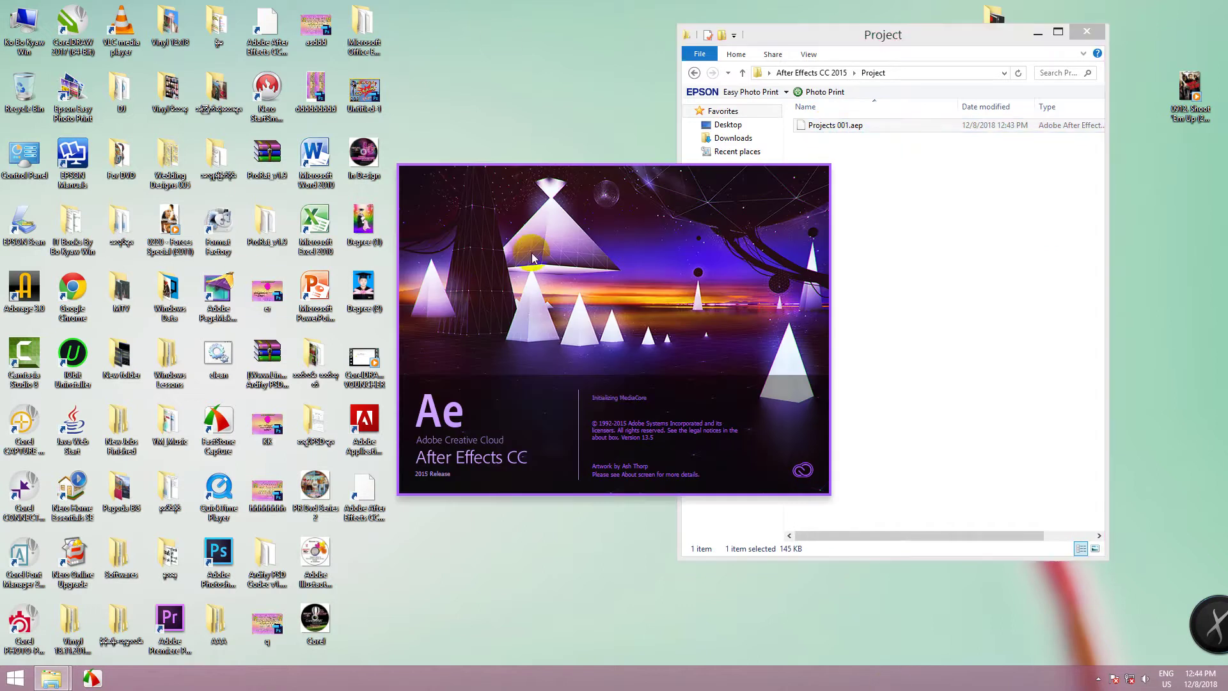
- Dismiss the missing-files warning and choose Replace Footage > File for the offline 00015.MTS
click(741, 211)
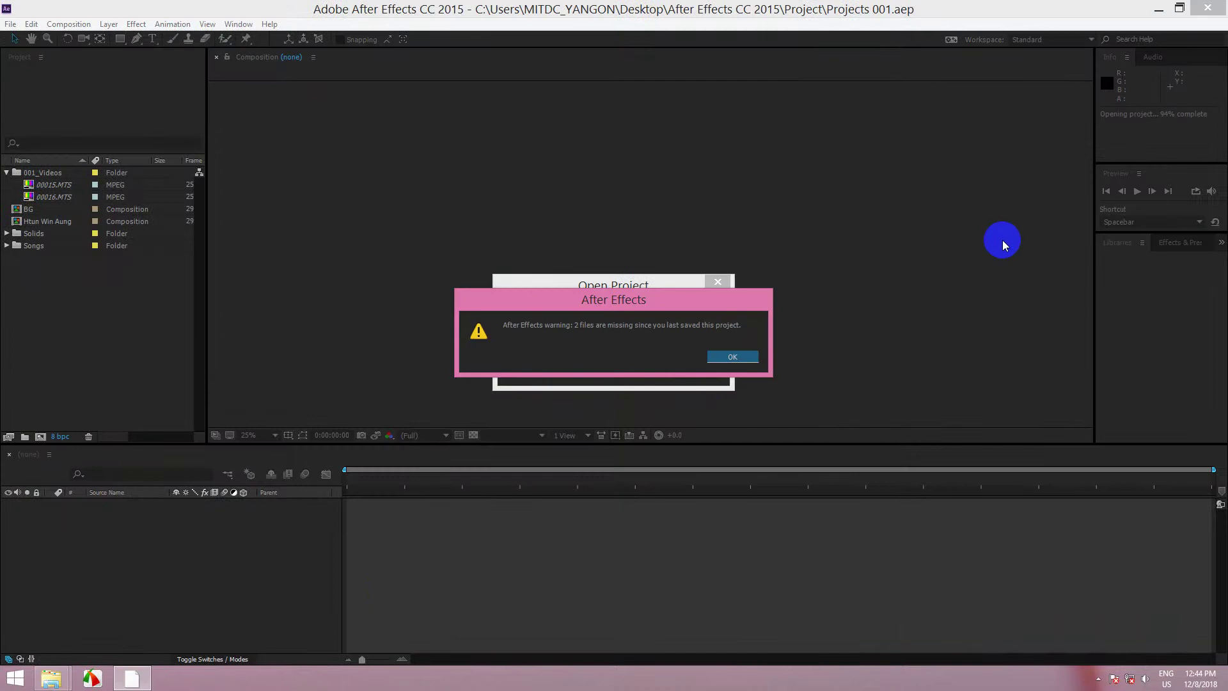
click(722, 358)
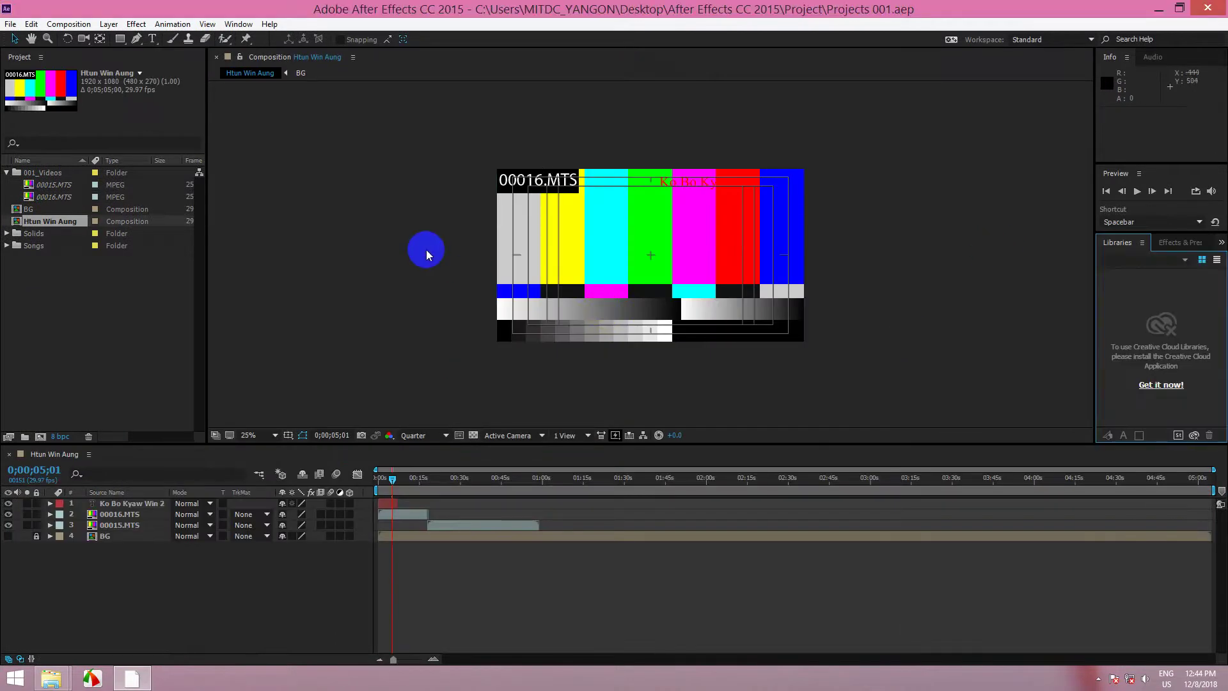
click(70, 187)
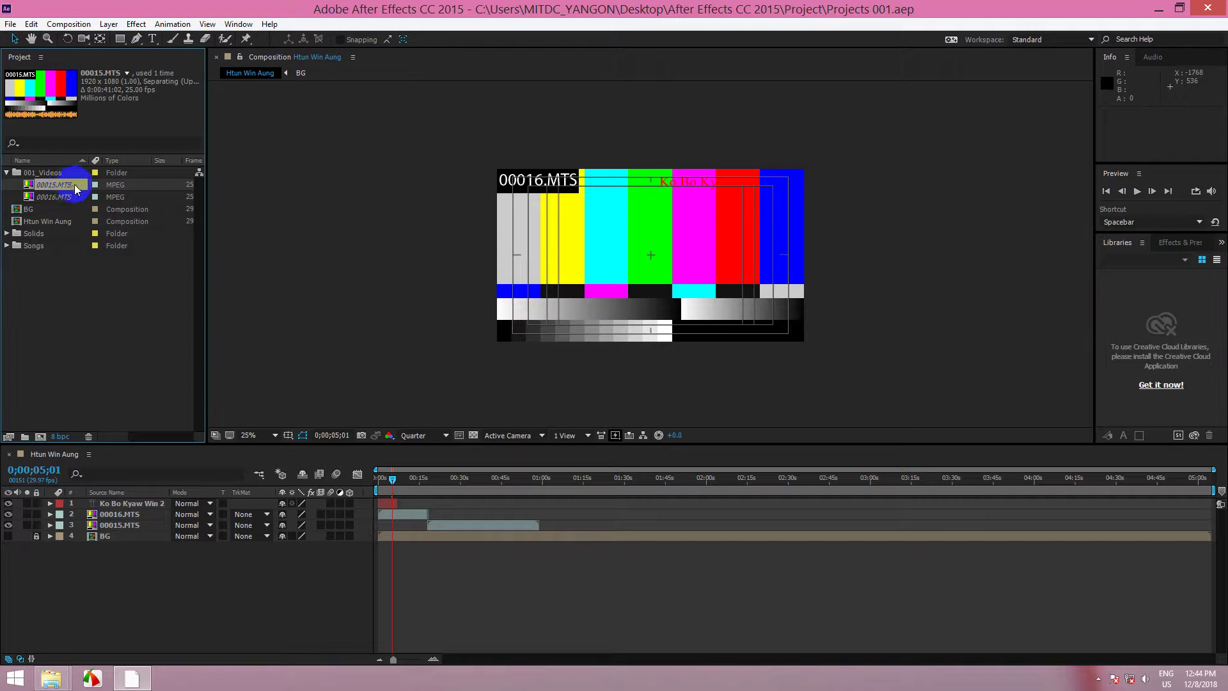
right_click(60, 186)
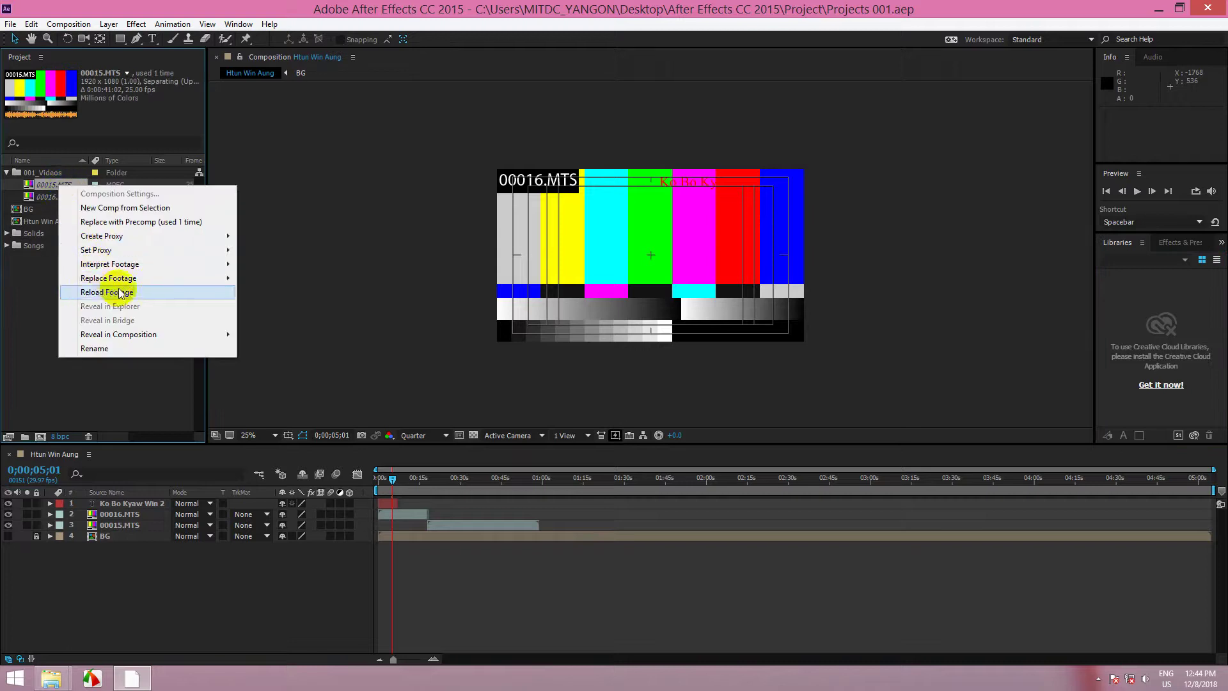
mouse_move(174, 277)
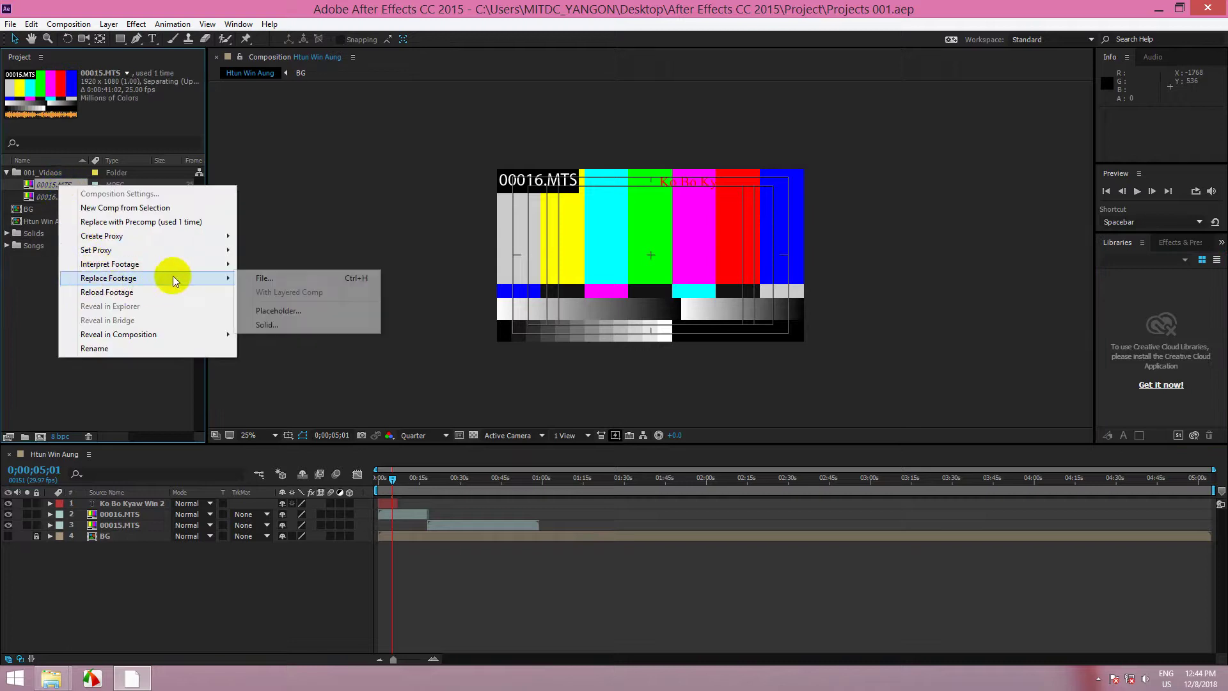
click(262, 277)
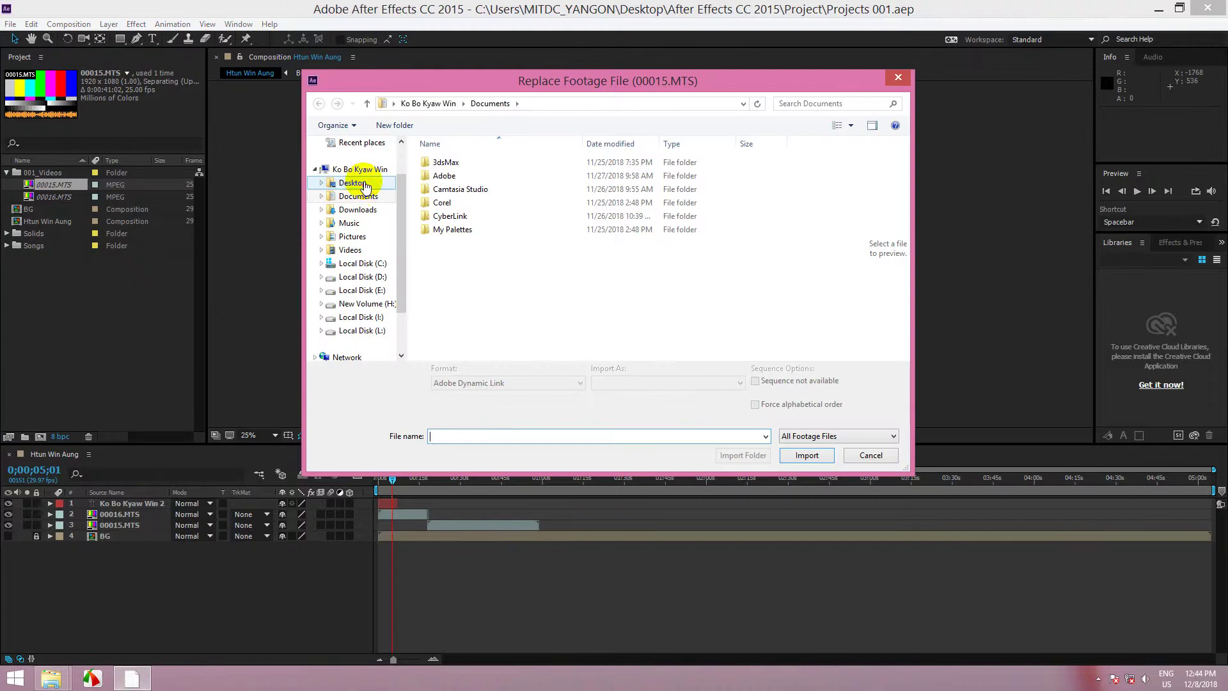
- Relink 00015.MTS to the 00015 clip in Desktop > After Effects CC 2015 > Videos
click(352, 182)
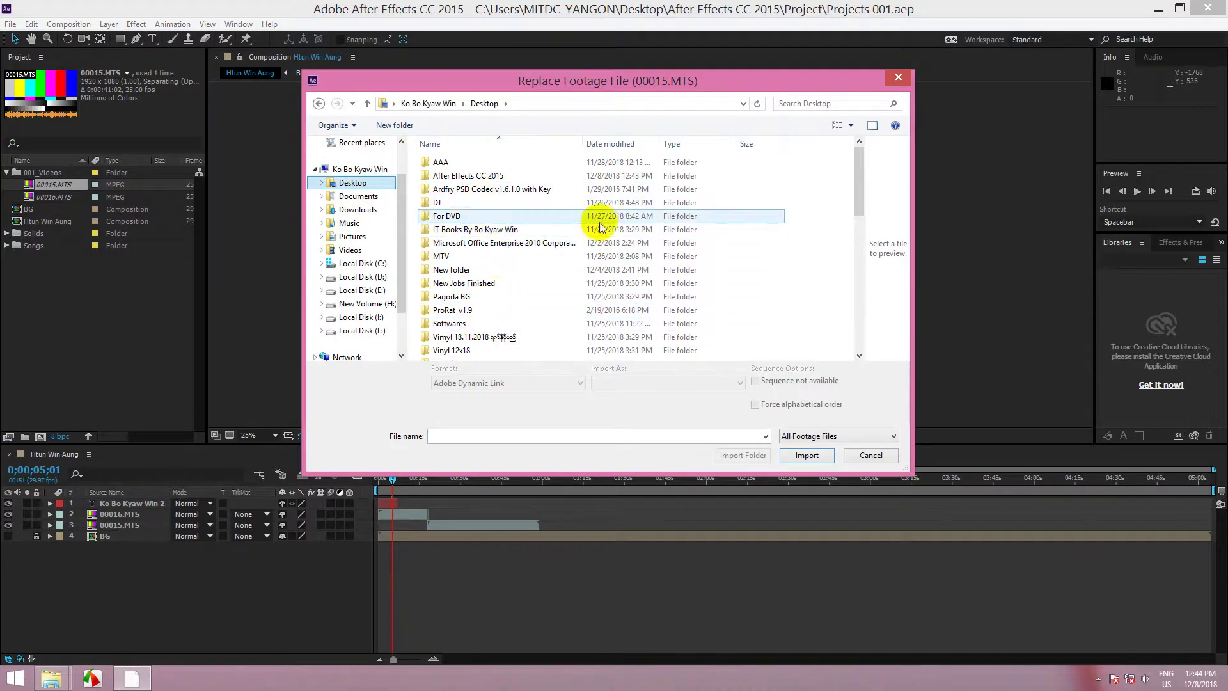
double_click(502, 176)
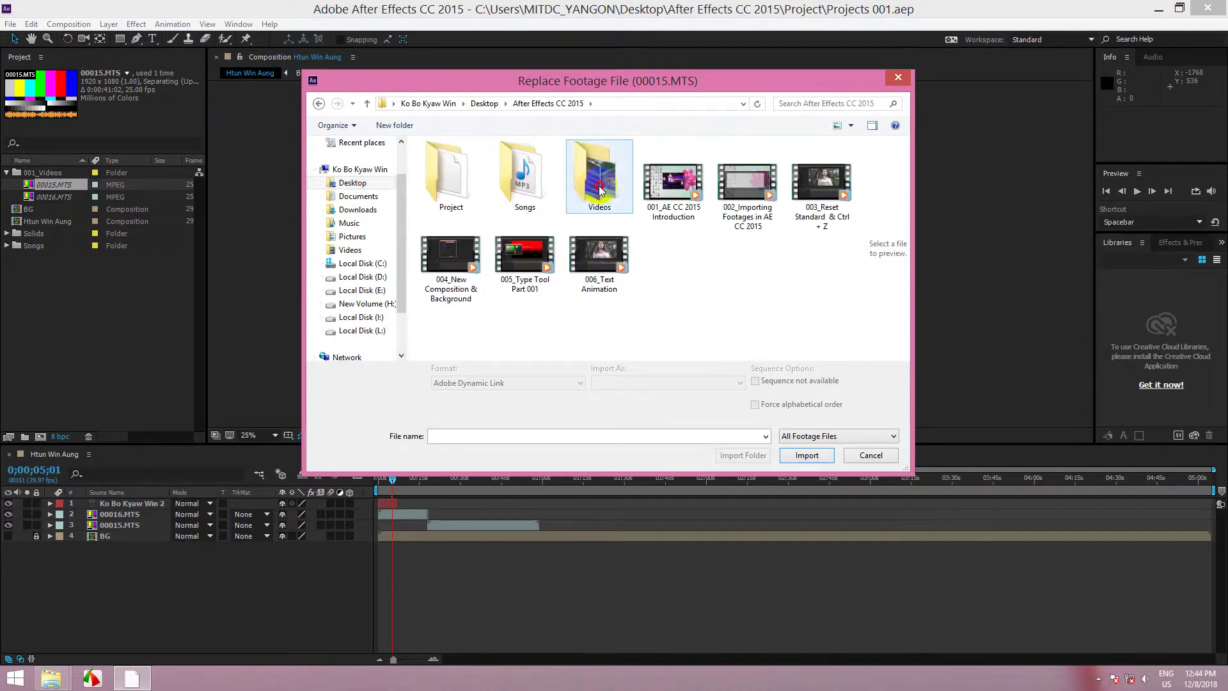
double_click(591, 192)
click(451, 166)
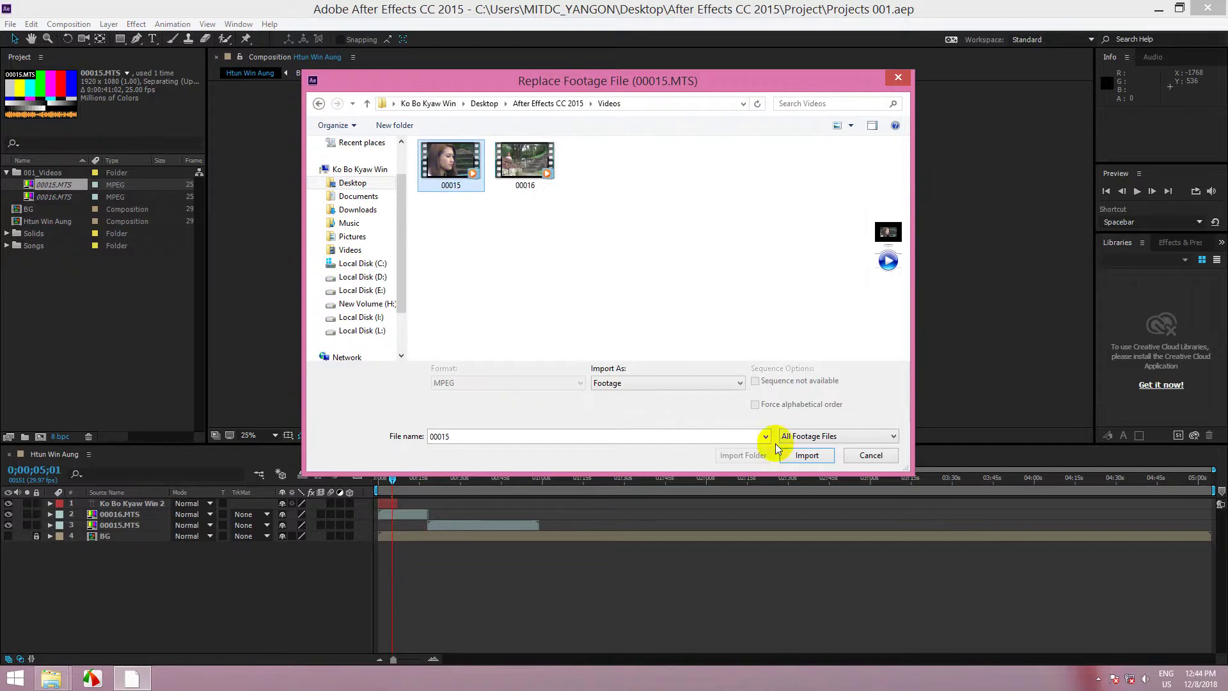
click(805, 453)
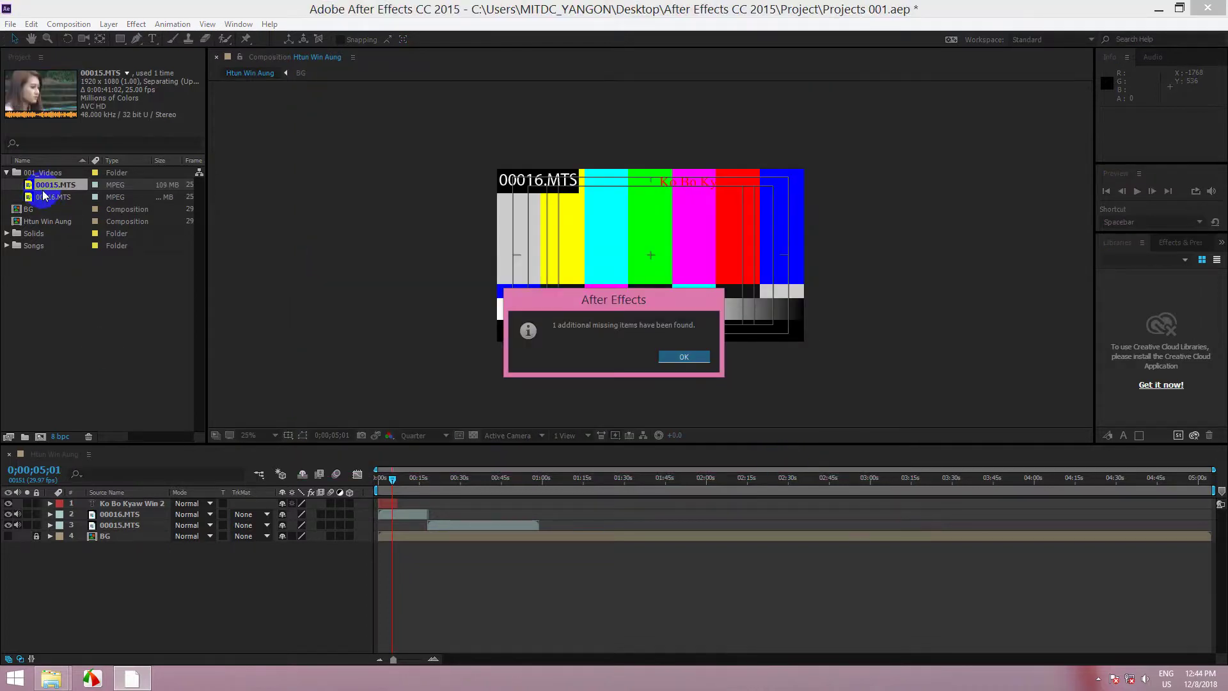
- Dismiss the missing-items-found notice and close After Effects
click(688, 356)
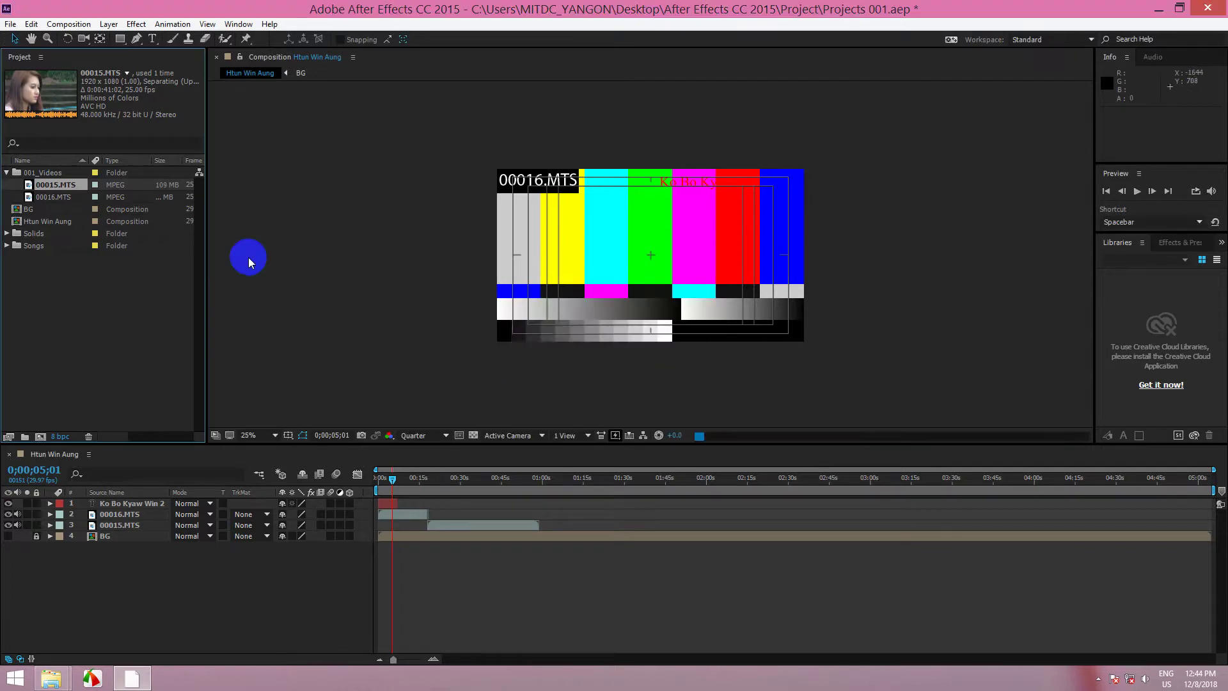
click(96, 327)
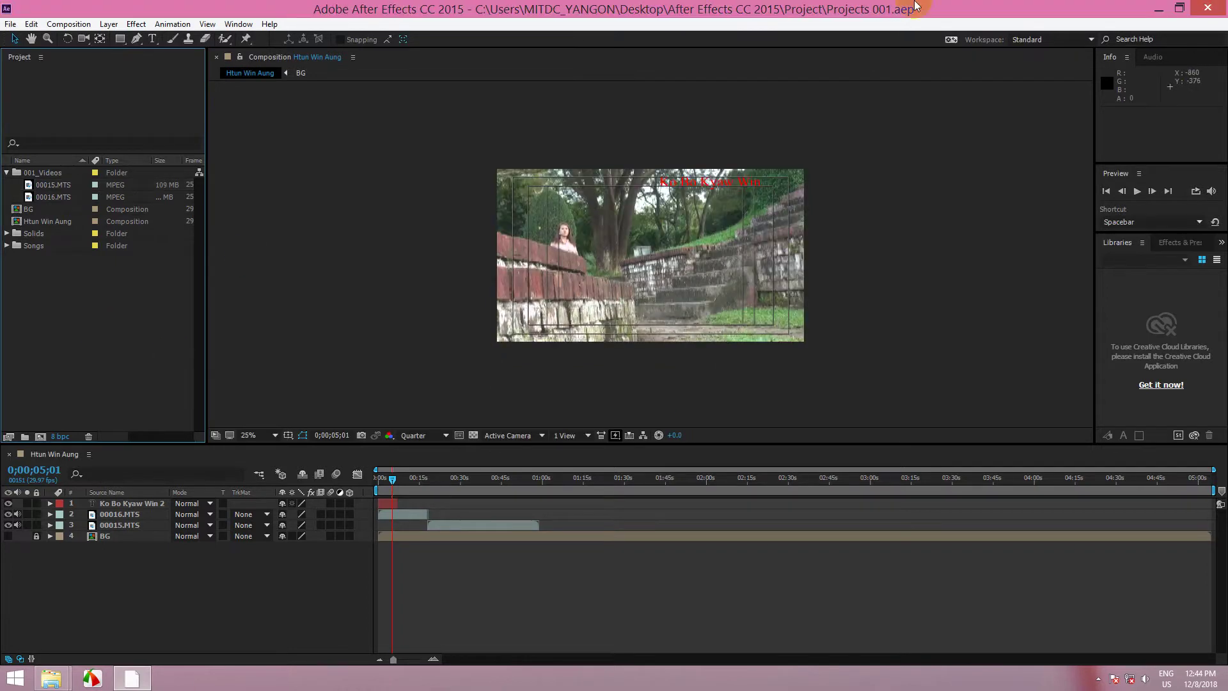
click(1207, 8)
- Reopen Projects 001.aep from the folder window to confirm the footage now appears
click(855, 126)
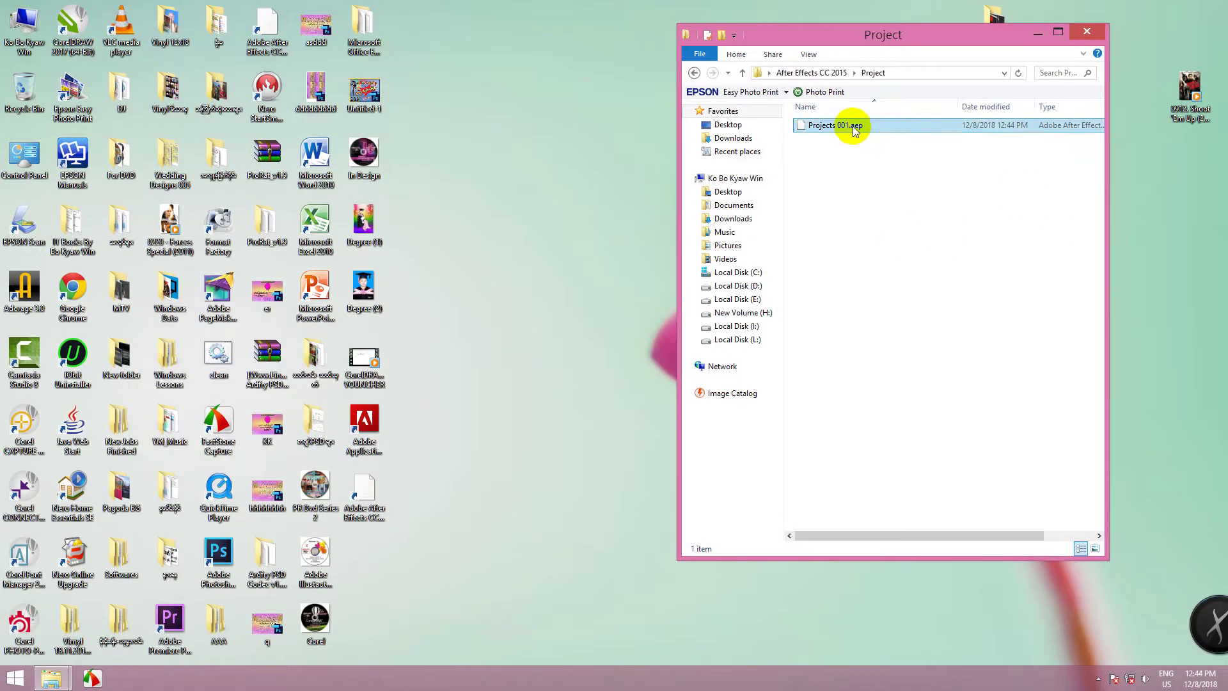
click(852, 126)
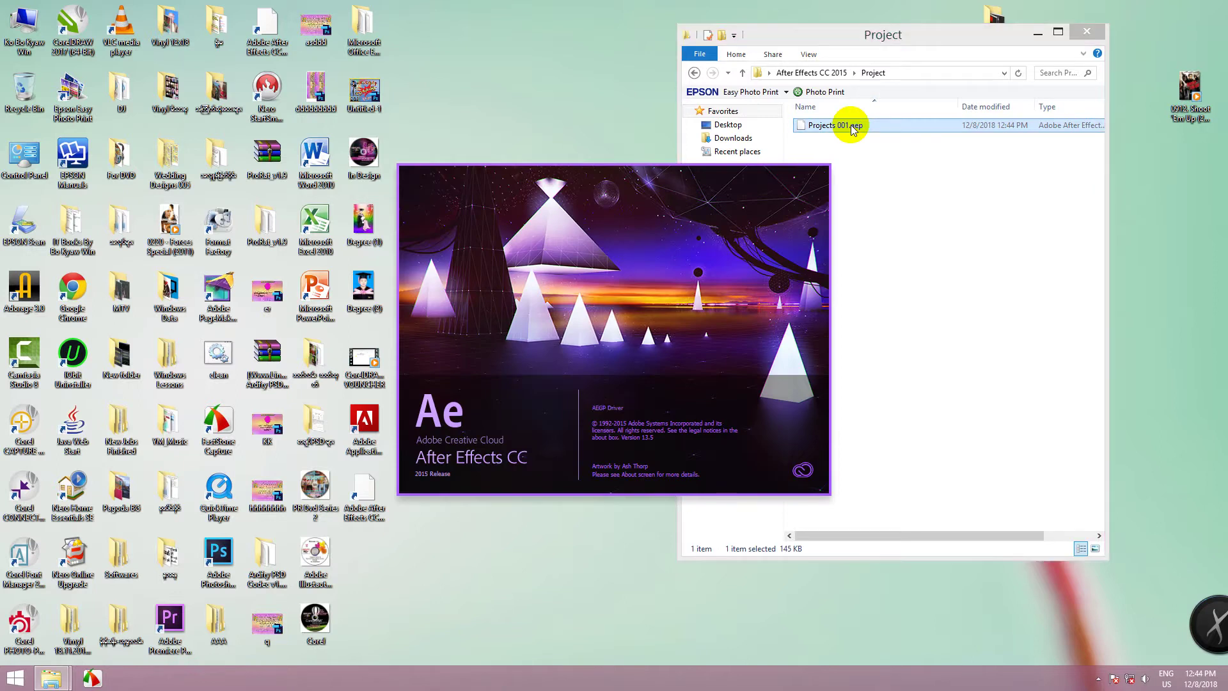
click(852, 126)
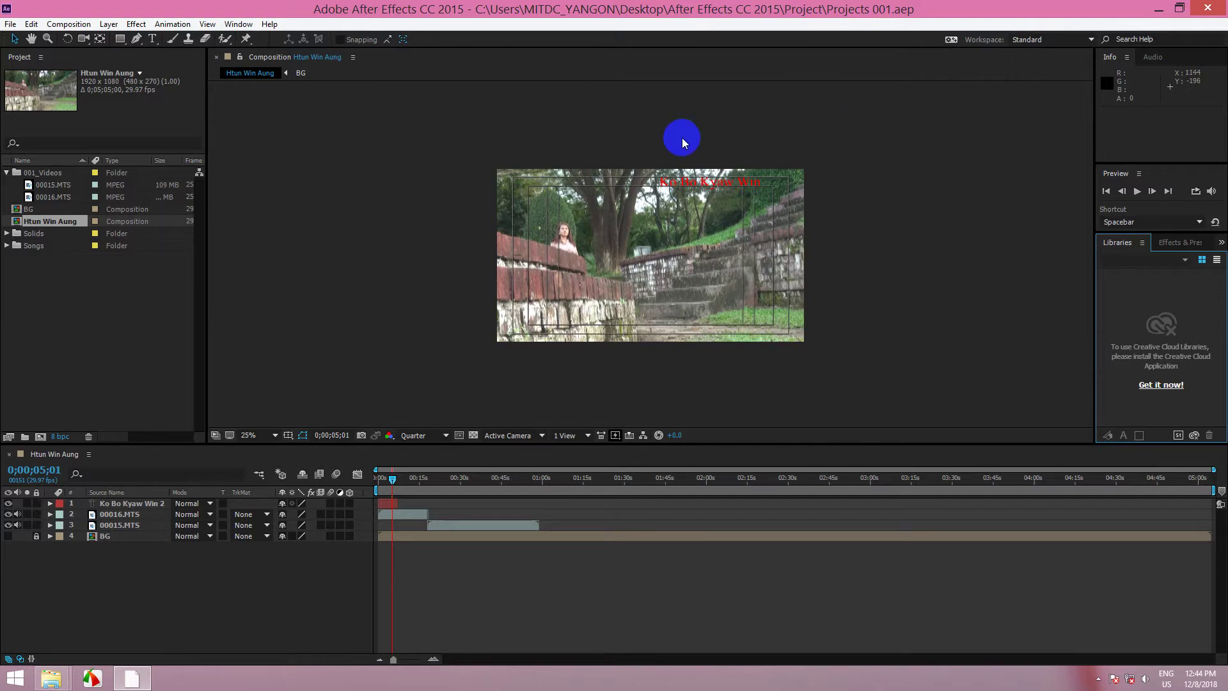
- Return to the After Effects CC 2015 folder, close Explorer, and dismiss the desktop menu
click(46, 316)
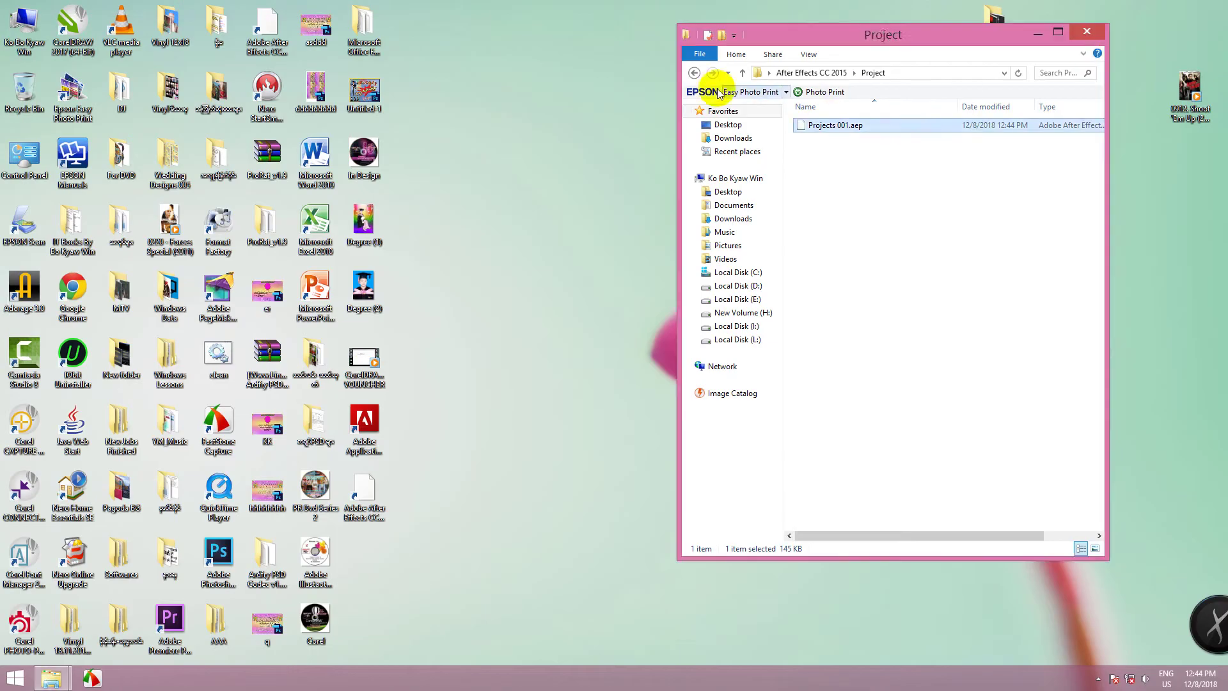
click(694, 72)
click(1095, 35)
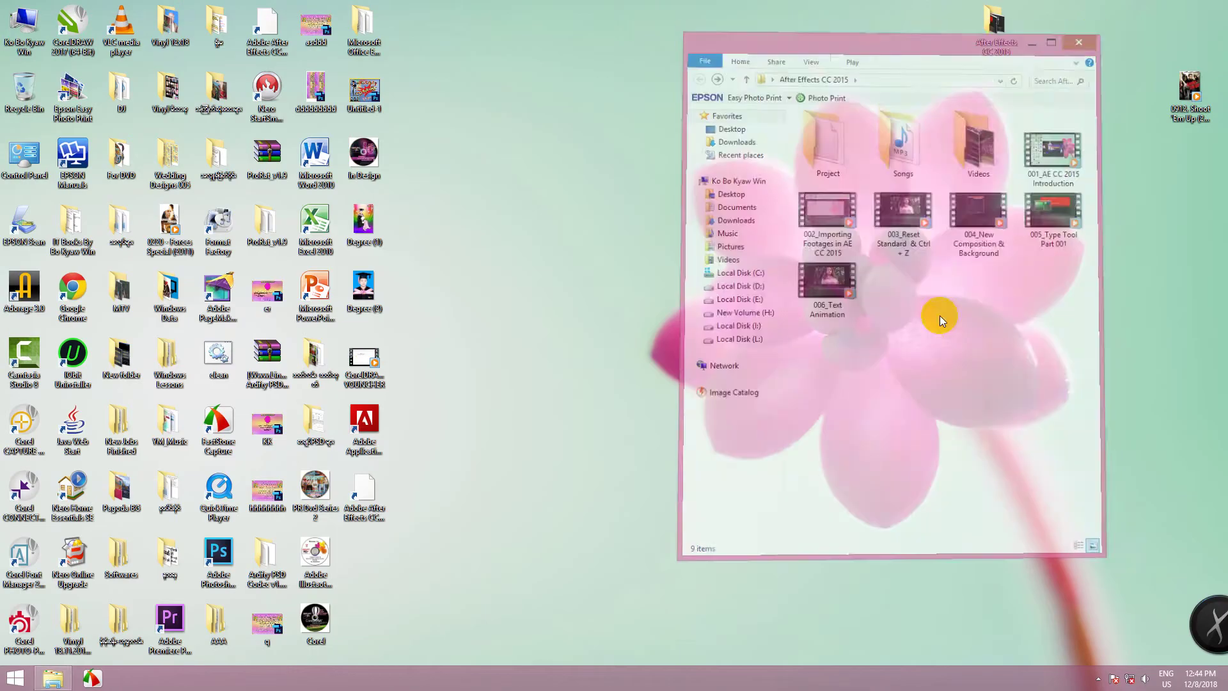
right_click(877, 225)
click(945, 148)
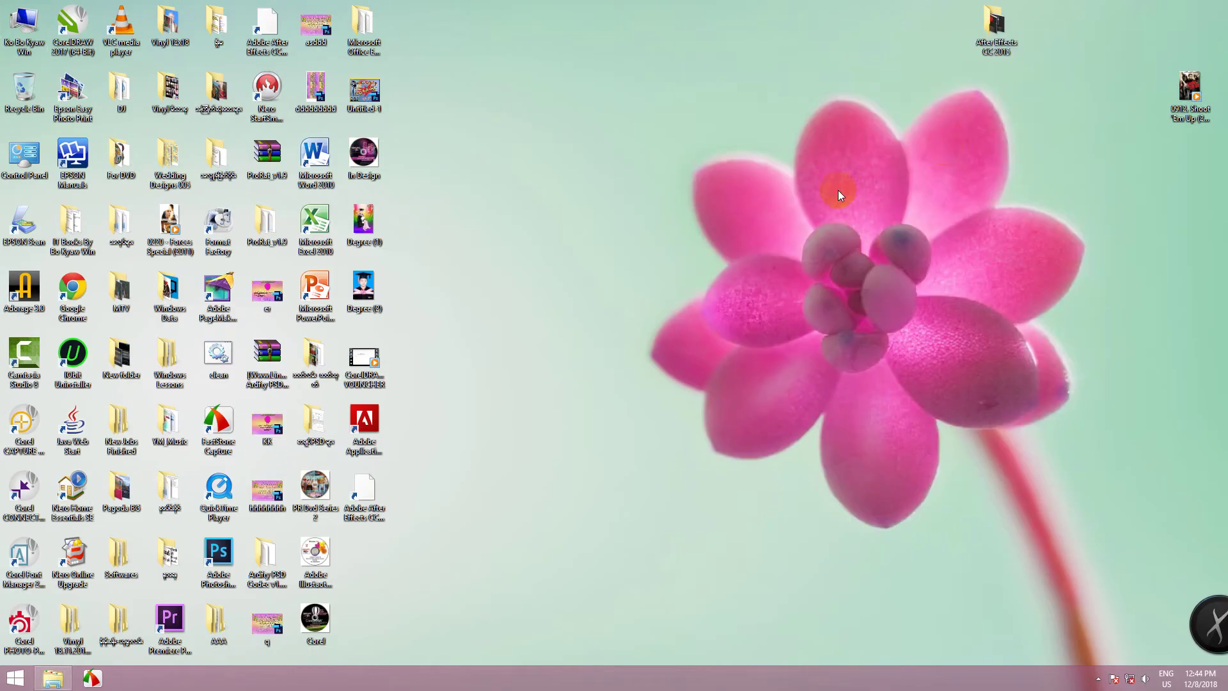